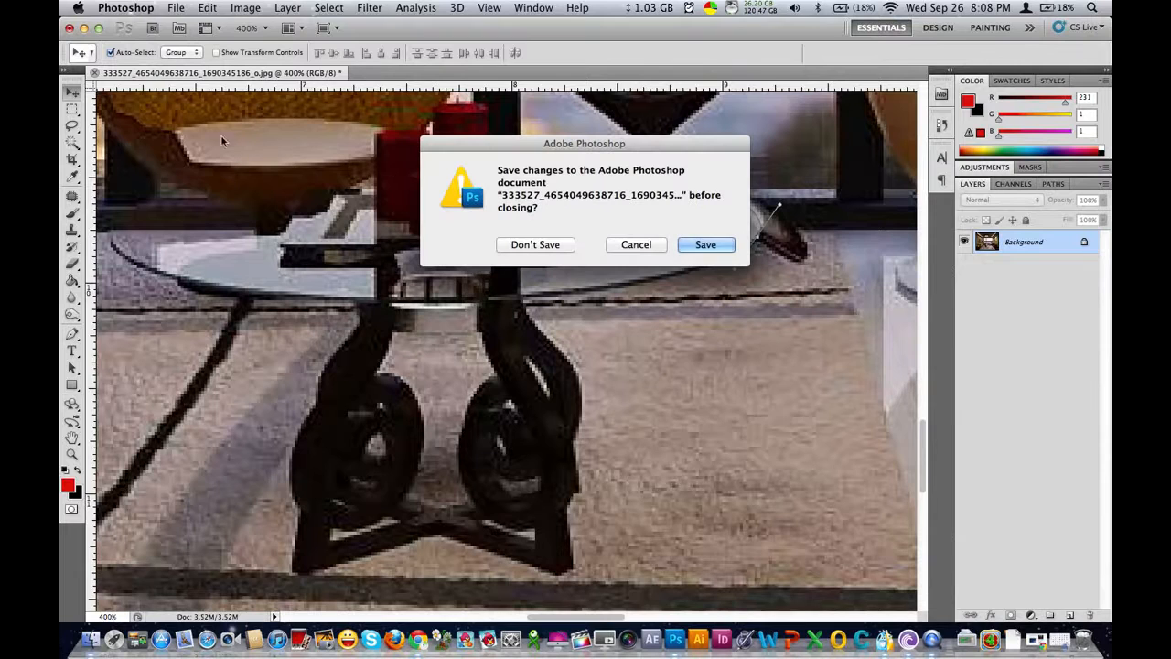
# - Close the document without saving and open the living-room JPG from the Downloads folder in Photoshop
pyautogui.click(537, 247)
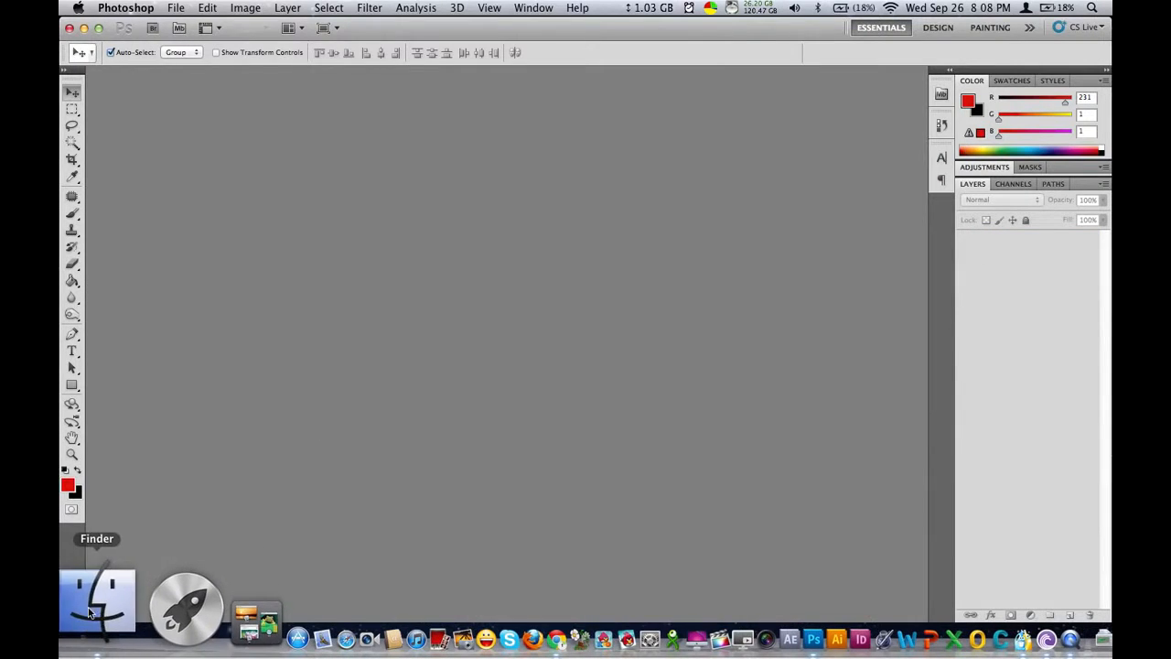
pyautogui.click(89, 613)
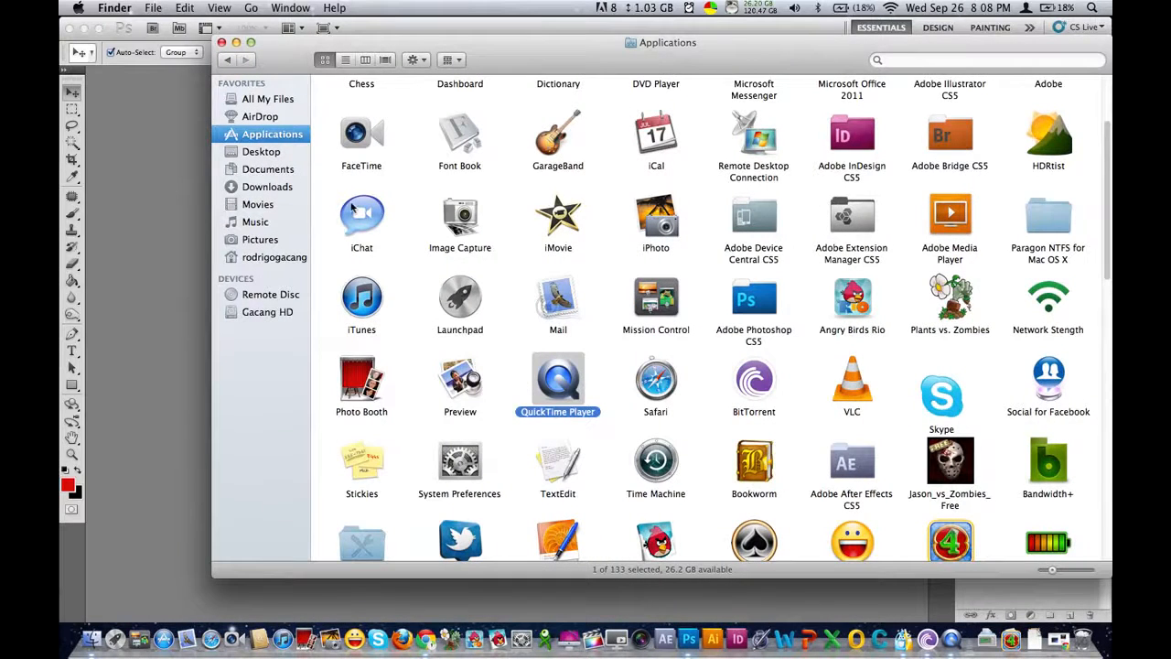
pyautogui.click(264, 189)
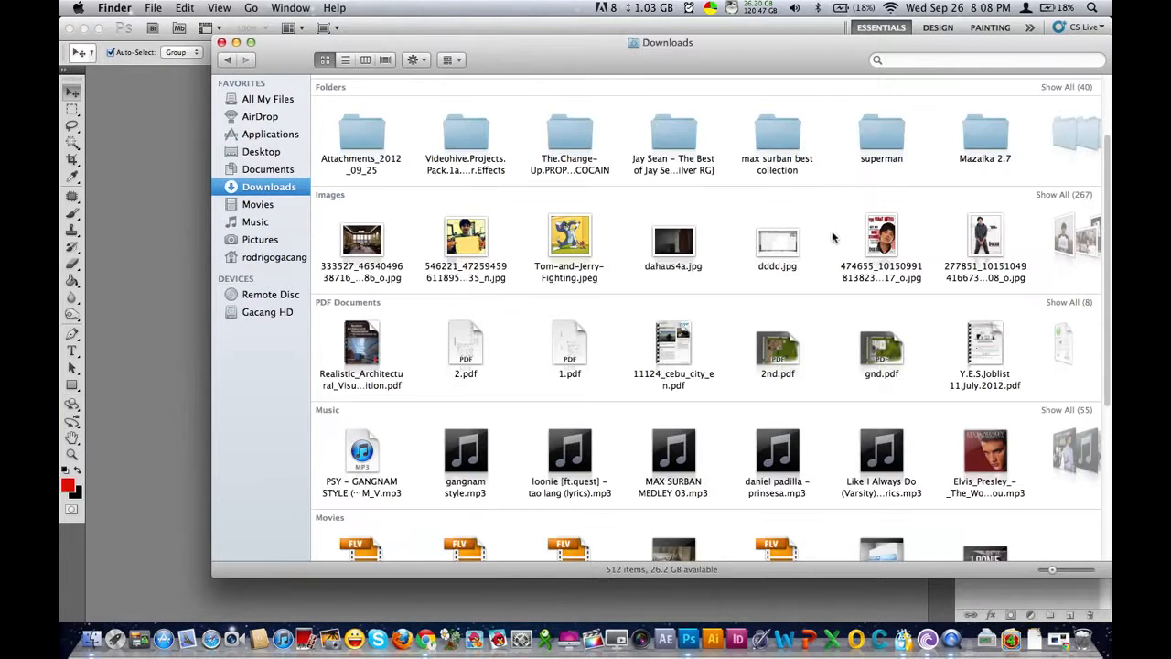
pyautogui.moveTo(372, 247); pyautogui.dragTo(152, 300)
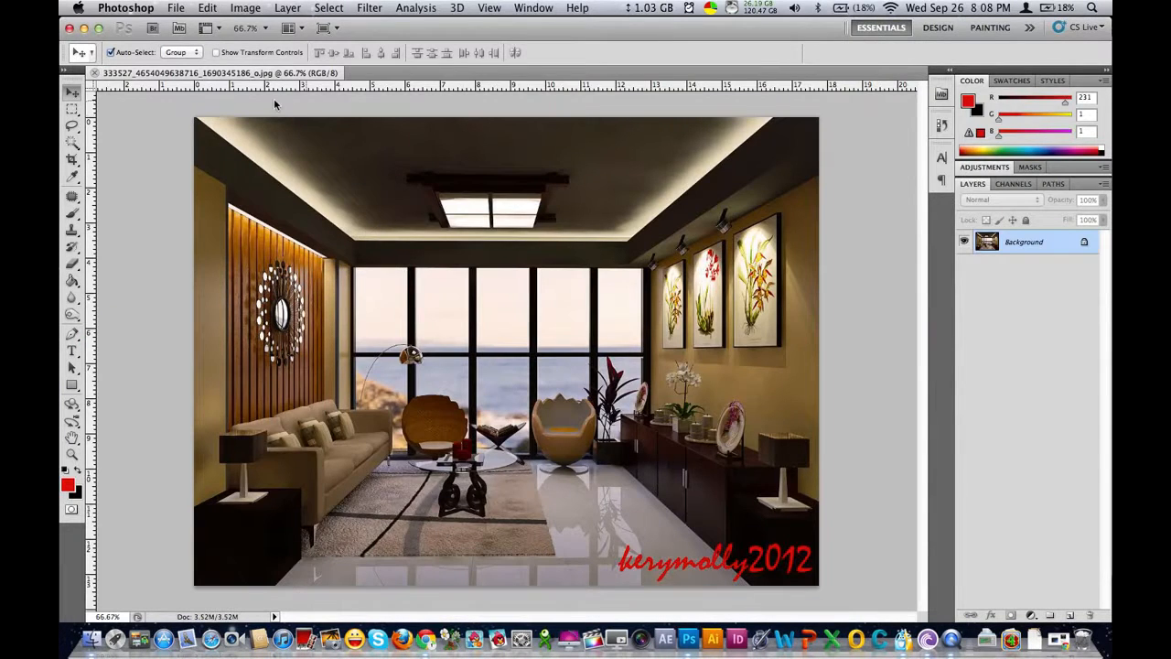
pyautogui.press('super+Tab')
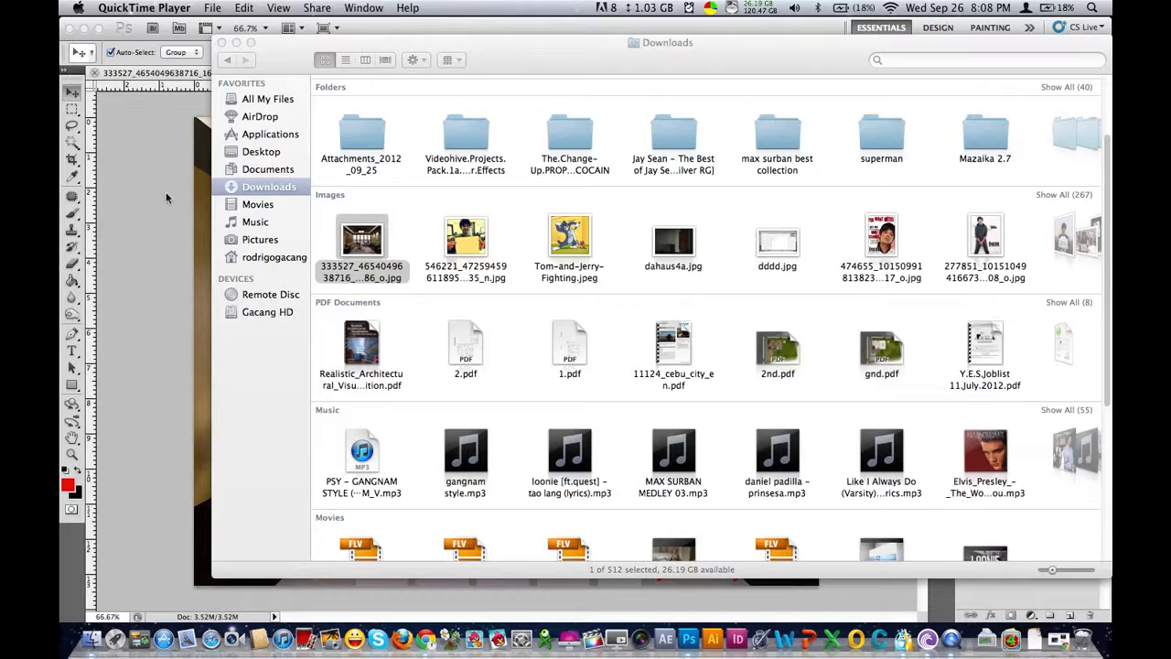
pyautogui.press('super+Tab')
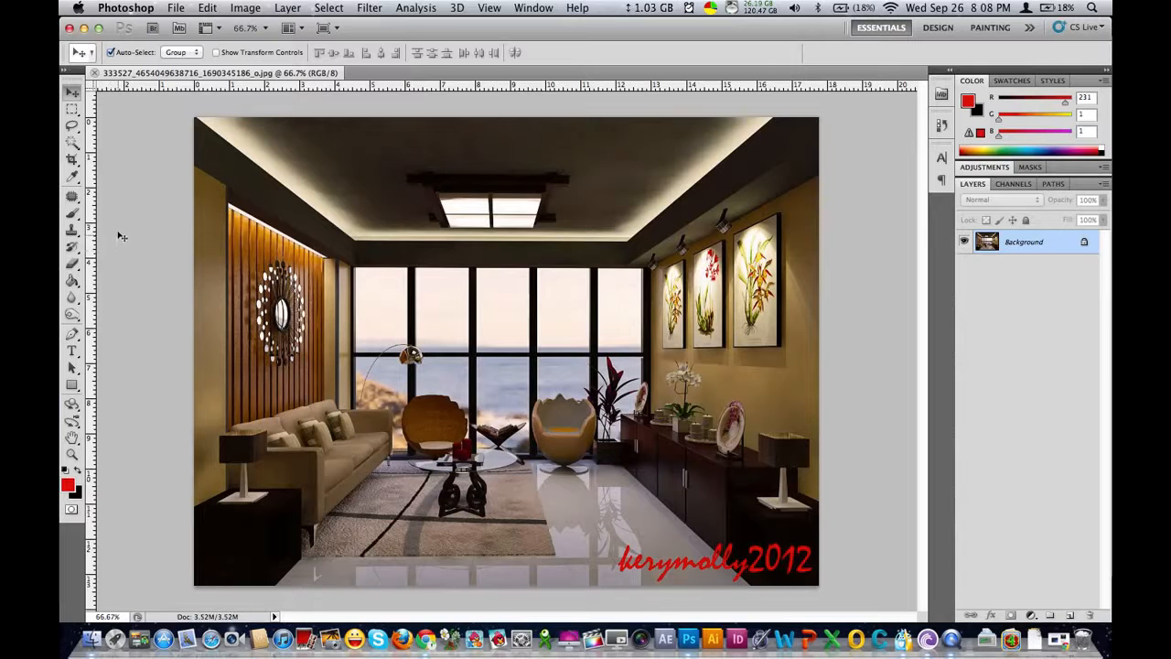
# - Start a Pen tool path on the coffee table, tracing the glass top's right side from its back edge to the front
pyautogui.click(72, 334)
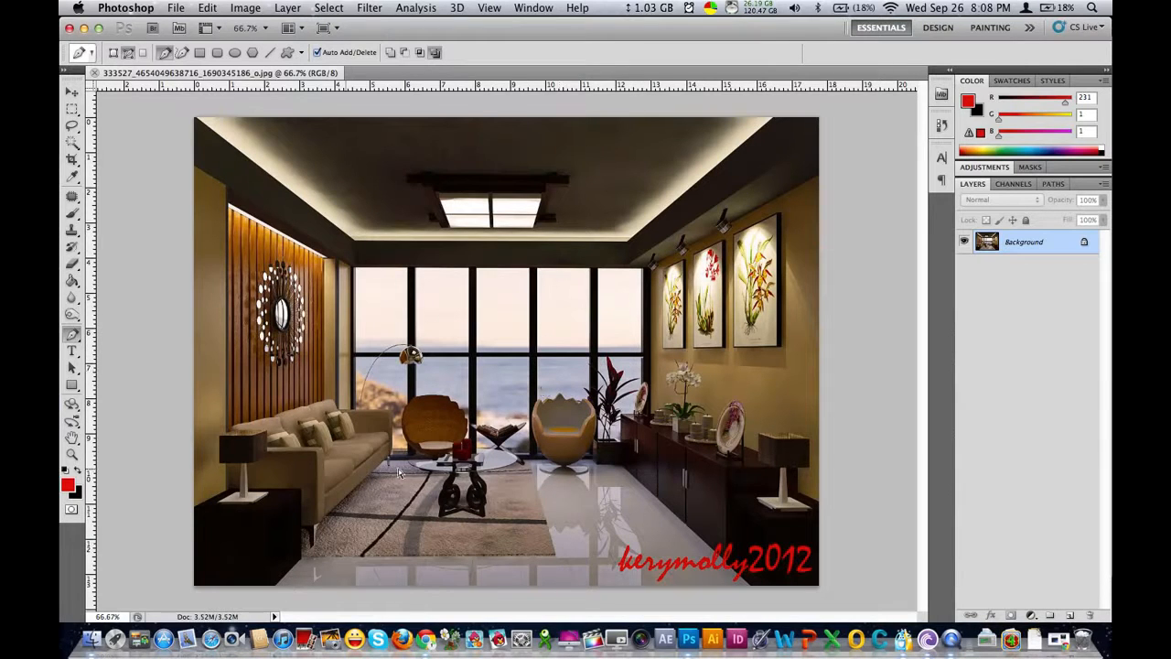
pyautogui.press('super+space')
pyautogui.keyDown('super'); pyautogui.click(434, 456); pyautogui.keyUp('super')
pyautogui.keyDown('super'); pyautogui.click(470, 402); pyautogui.keyUp('super')
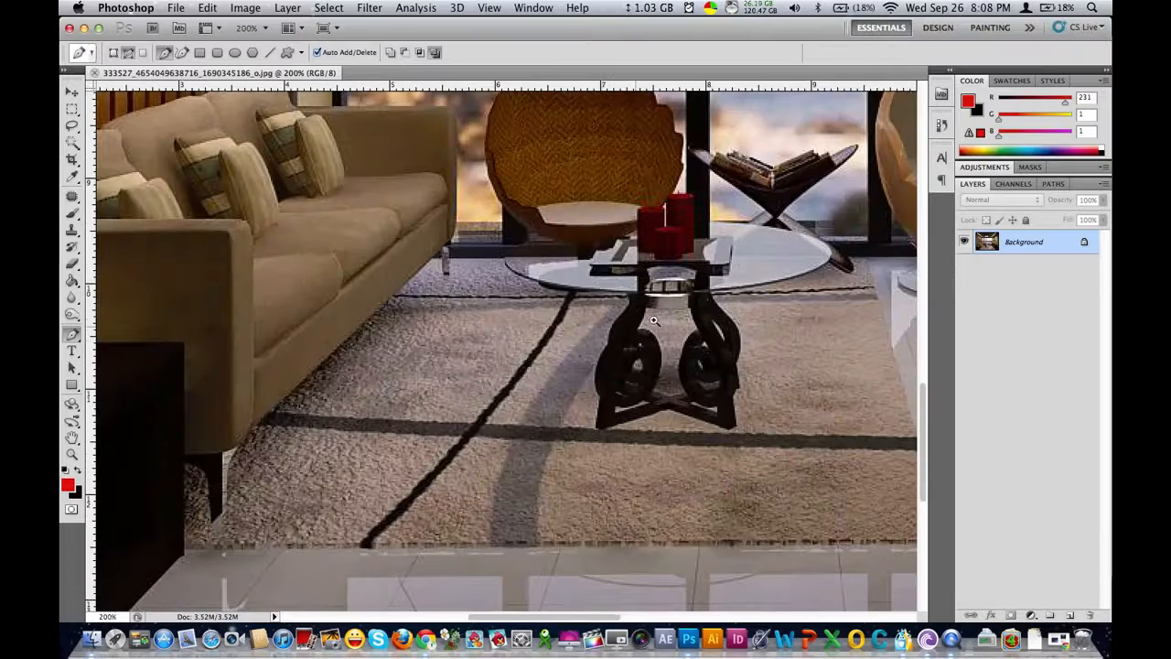
pyautogui.keyDown('super'); pyautogui.click(654, 320); pyautogui.keyUp('super')
pyautogui.moveTo(739, 314); pyautogui.dragTo(577, 351)
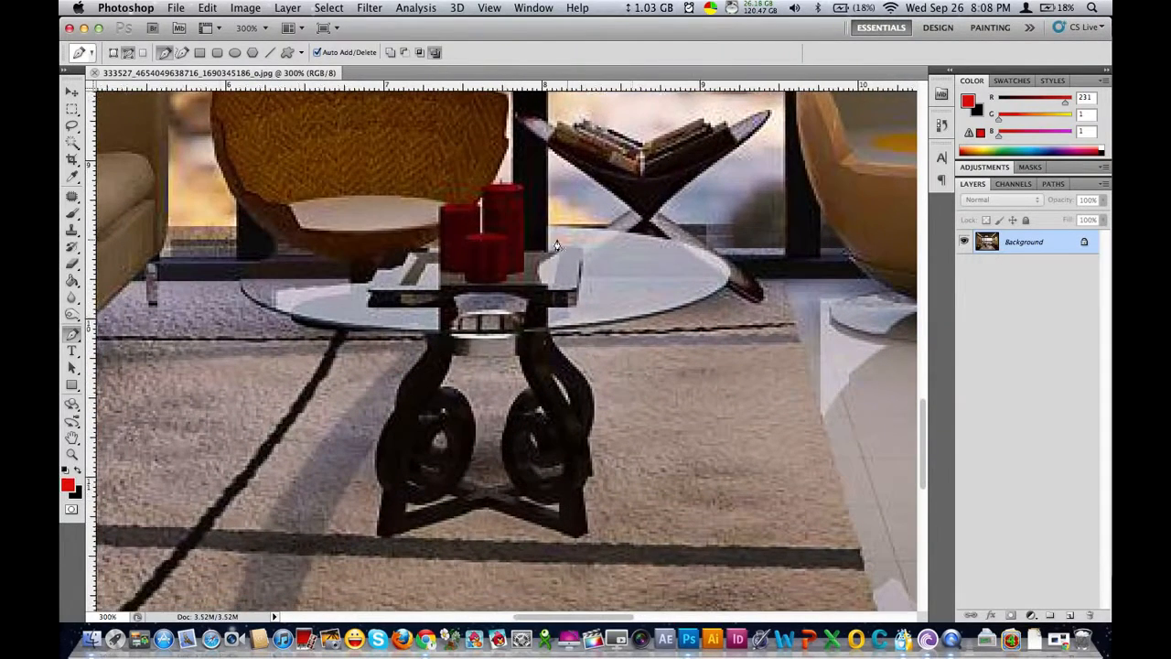
pyautogui.click(548, 227)
pyautogui.moveTo(696, 245); pyautogui.dragTo(748, 267)
pyautogui.moveTo(708, 298); pyautogui.dragTo(661, 329)
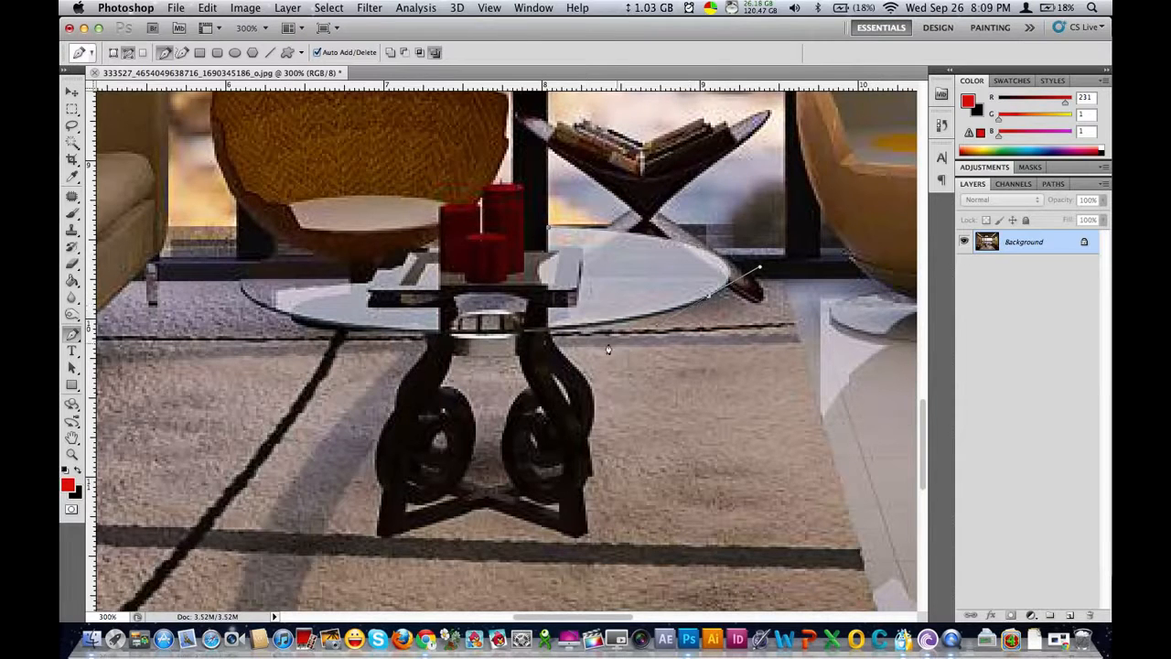
pyautogui.moveTo(594, 328); pyautogui.dragTo(515, 337)
# - Continue the path down the outer edge of the table's right leg and along the base to its centre peak
pyautogui.press('super+space')
pyautogui.keyDown('super'); pyautogui.click(562, 371); pyautogui.keyUp('super')
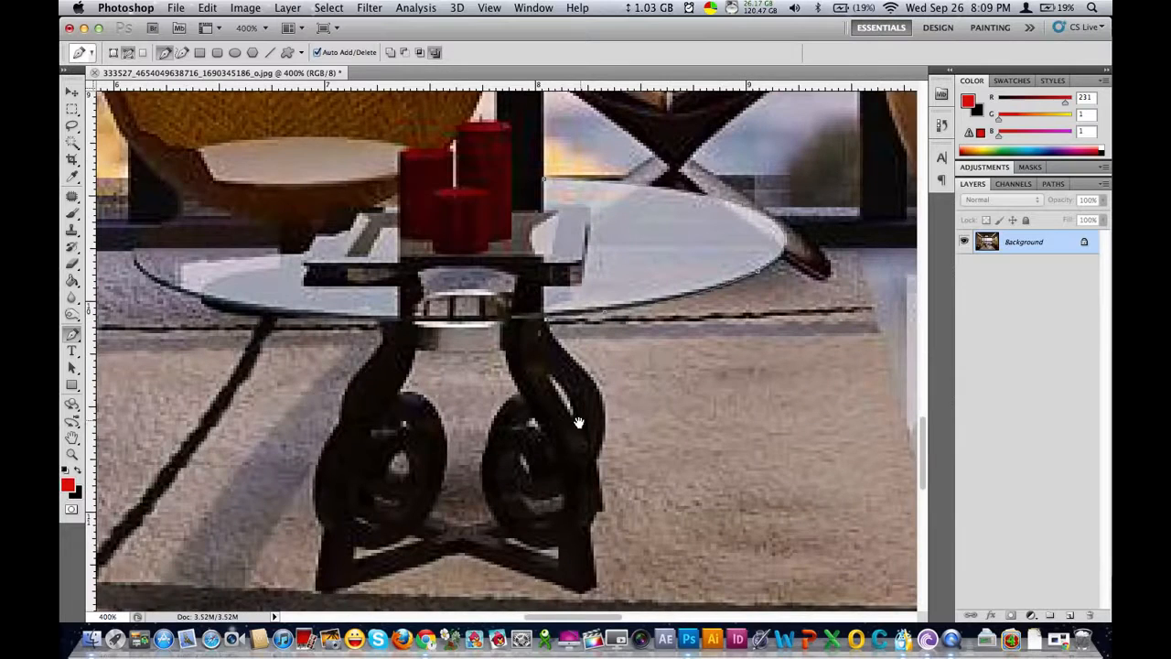
pyautogui.keyDown('super'); pyautogui.click(565, 394); pyautogui.keyUp('super')
pyautogui.moveTo(585, 420); pyautogui.dragTo(649, 299)
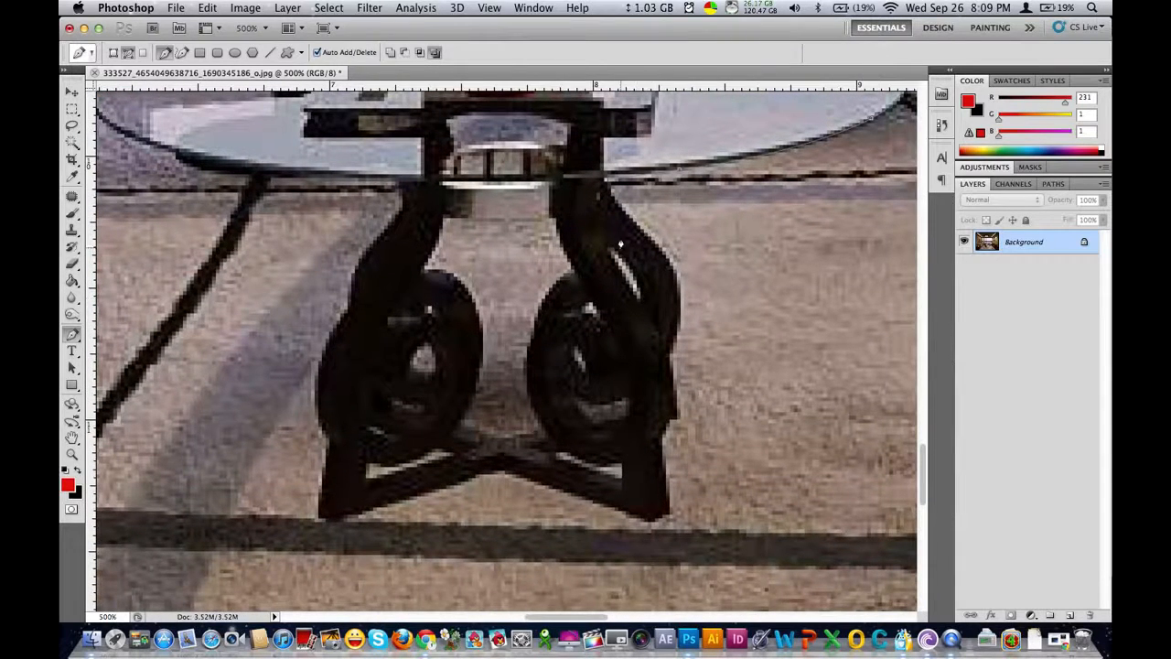
pyautogui.click(666, 251)
pyautogui.moveTo(668, 354); pyautogui.dragTo(634, 443)
pyautogui.keyDown('alt'); pyautogui.click(669, 355); pyautogui.keyUp('alt')
pyautogui.moveTo(662, 436); pyautogui.dragTo(637, 472)
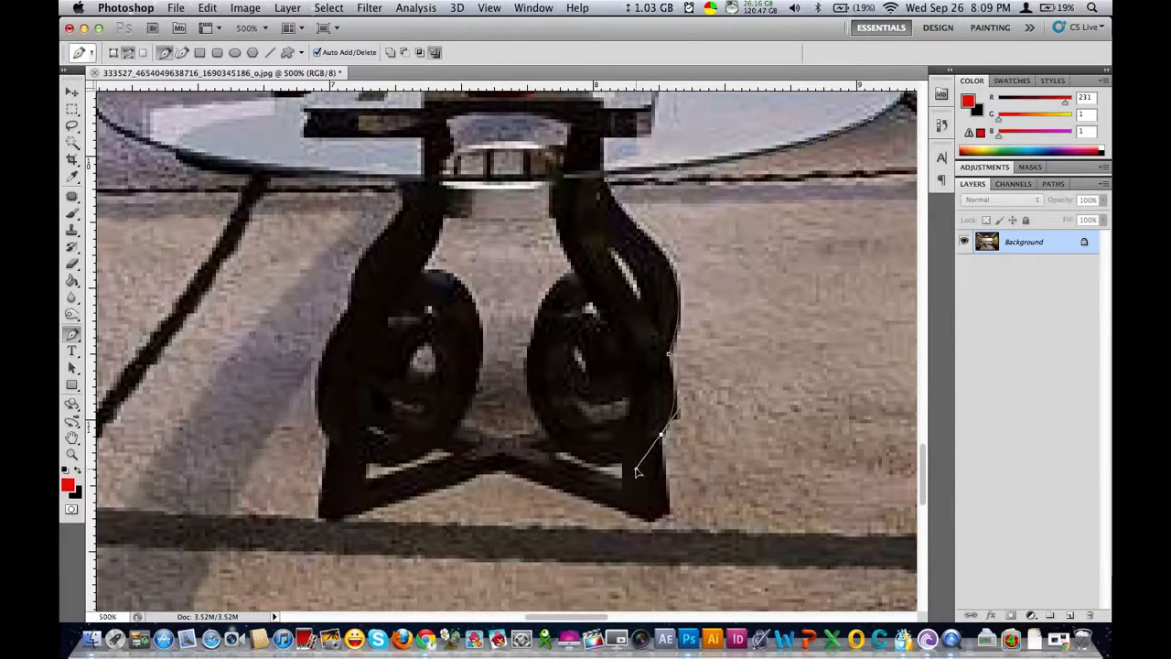
pyautogui.keyDown('alt'); pyautogui.click(662, 435); pyautogui.keyUp('alt')
pyautogui.click(669, 518)
pyautogui.click(502, 468)
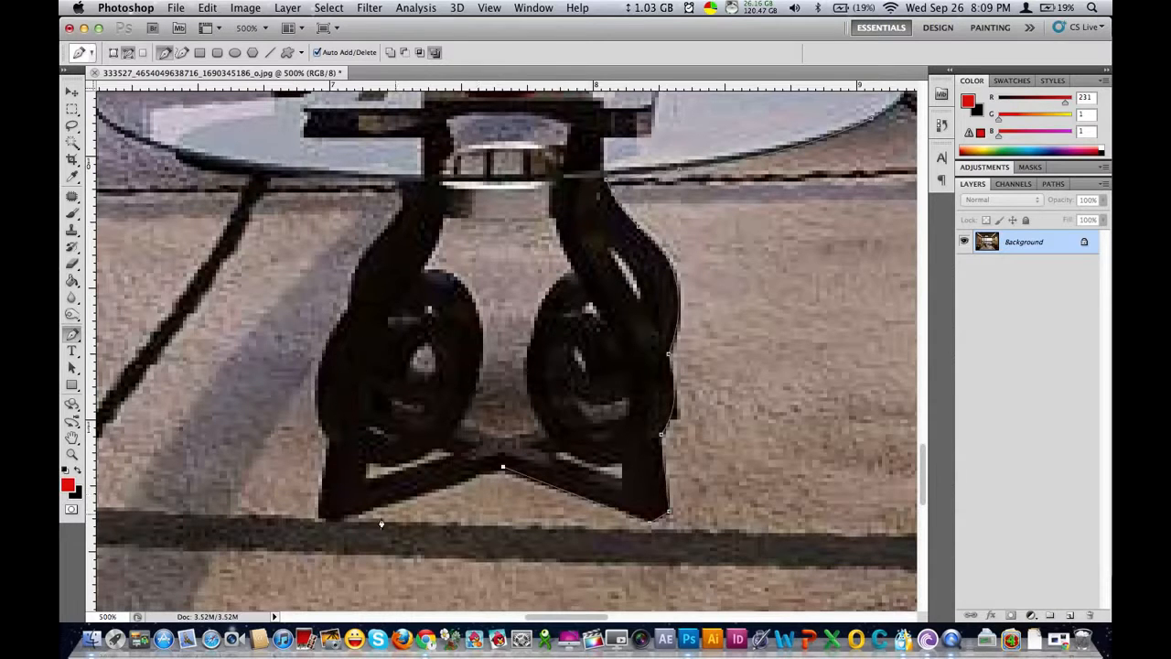
# - Continue the path along the base's left half and up the outer edge of the left leg to the glass top
pyautogui.click(343, 520)
pyautogui.moveTo(348, 310); pyautogui.dragTo(401, 222)
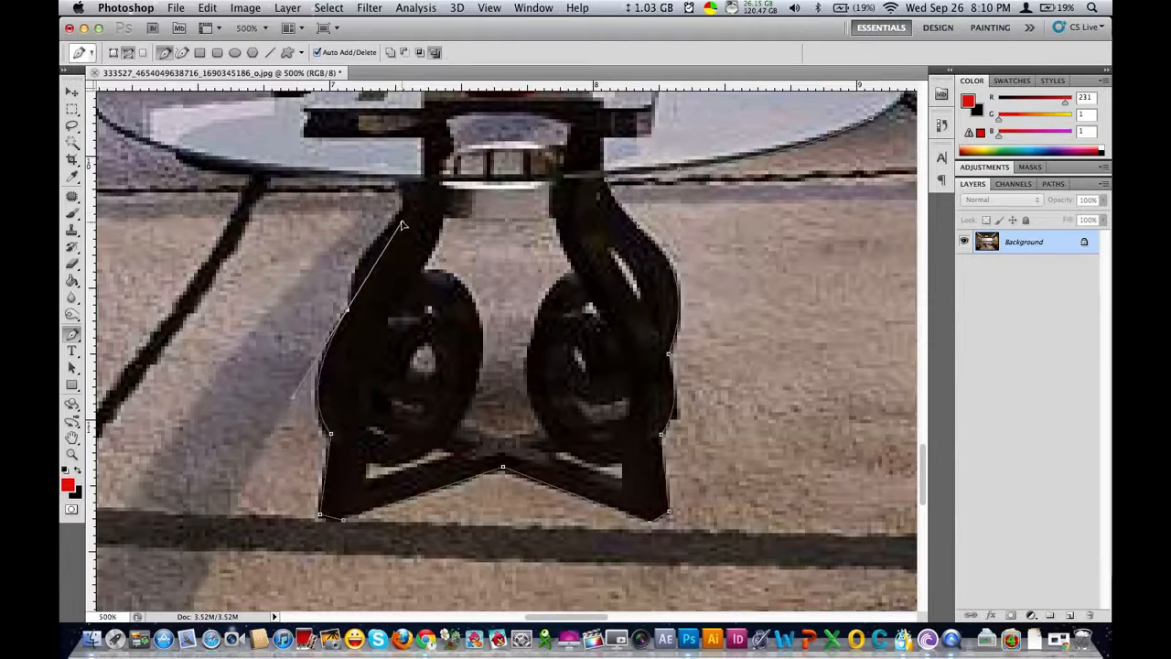
pyautogui.click(346, 312)
pyautogui.moveTo(402, 217); pyautogui.dragTo(456, 153)
pyautogui.click(403, 209)
# - Curve the path along the front left edge of the glass tabletop
pyautogui.moveTo(404, 252); pyautogui.dragTo(666, 370)
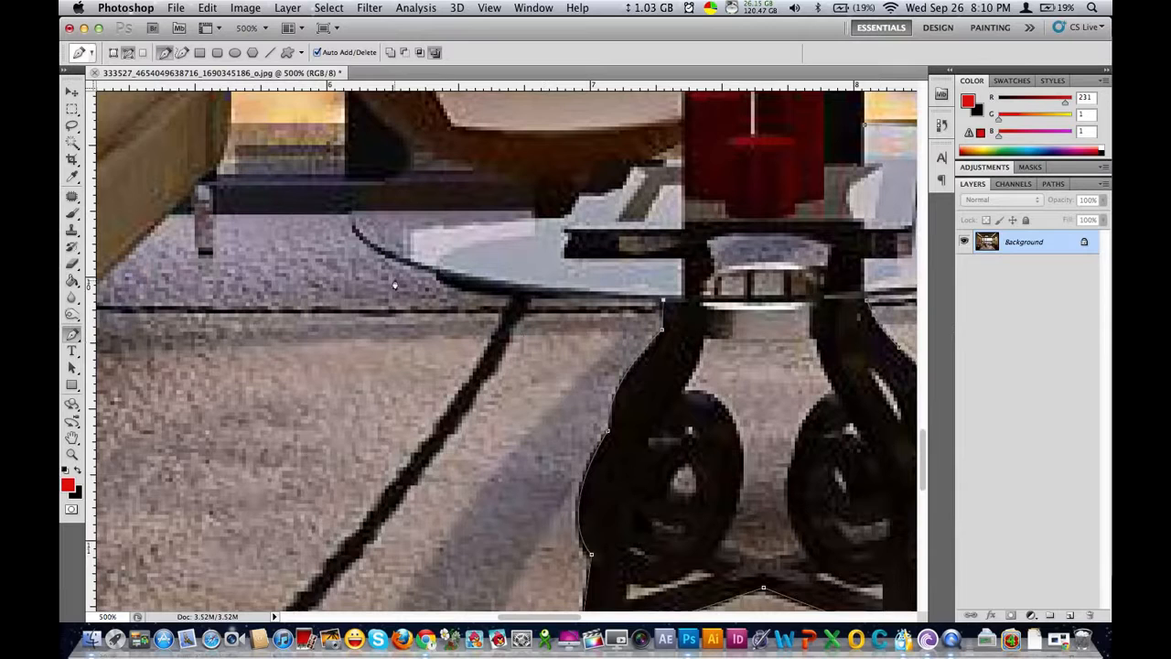
pyautogui.moveTo(395, 266); pyautogui.dragTo(314, 214)
pyautogui.moveTo(402, 277); pyautogui.dragTo(362, 411)
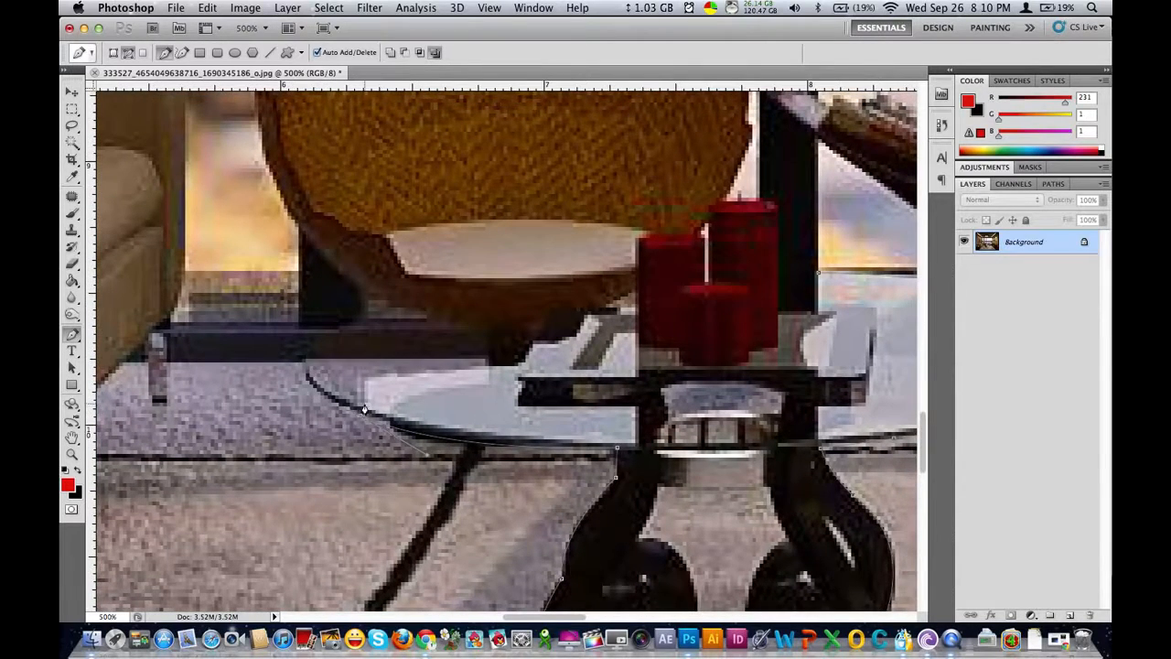
pyautogui.press('super+minus')
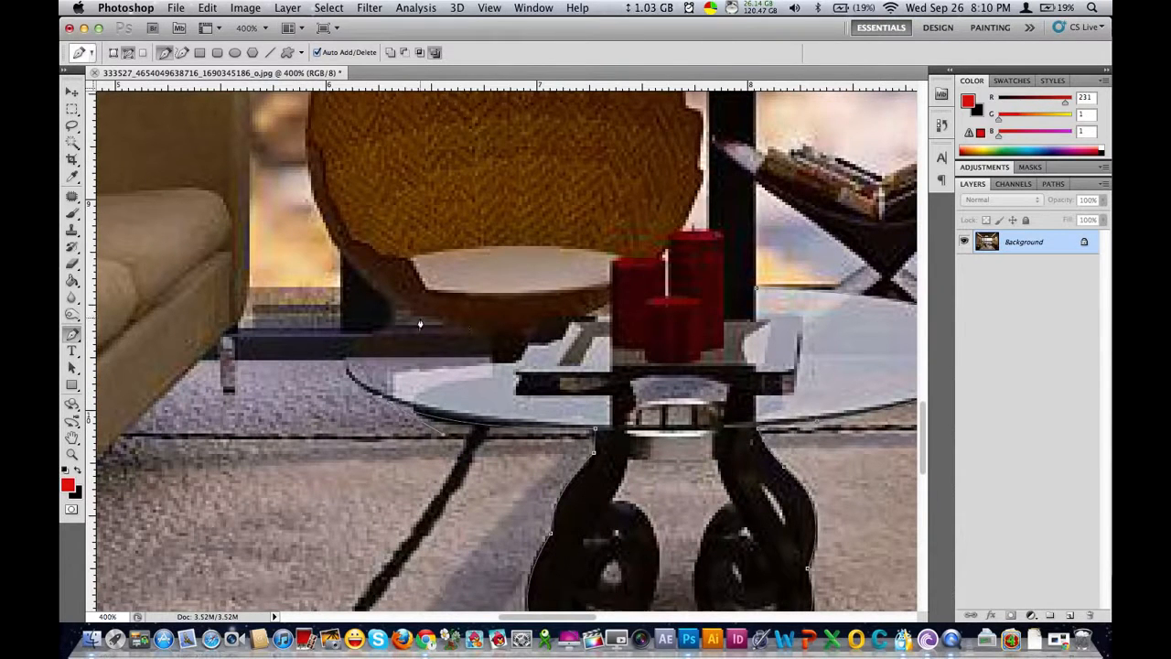
pyautogui.moveTo(424, 316); pyautogui.dragTo(550, 294)
pyautogui.press('super+z')
pyautogui.moveTo(387, 329); pyautogui.dragTo(480, 292)
pyautogui.press('super+z')
# - Trace the tabletop's left end and back edge behind the candles, and close the path at its starting point
pyautogui.moveTo(375, 328); pyautogui.dragTo(450, 293)
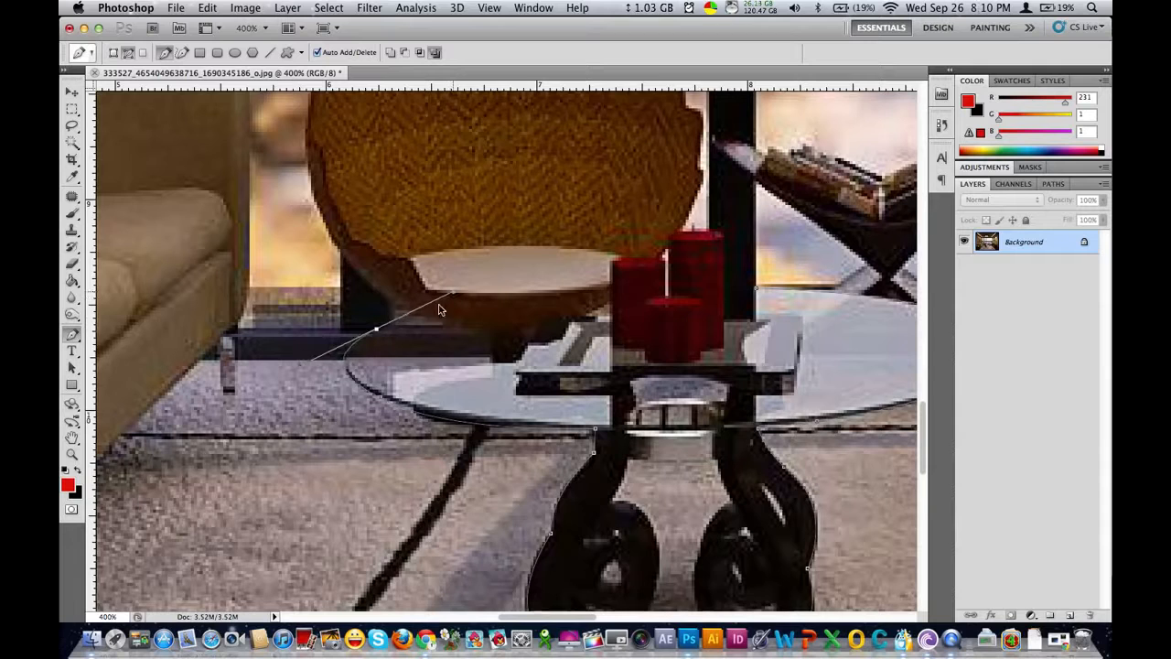
pyautogui.keyDown('alt'); pyautogui.click(376, 329); pyautogui.keyUp('alt')
pyautogui.moveTo(605, 296); pyautogui.dragTo(802, 285)
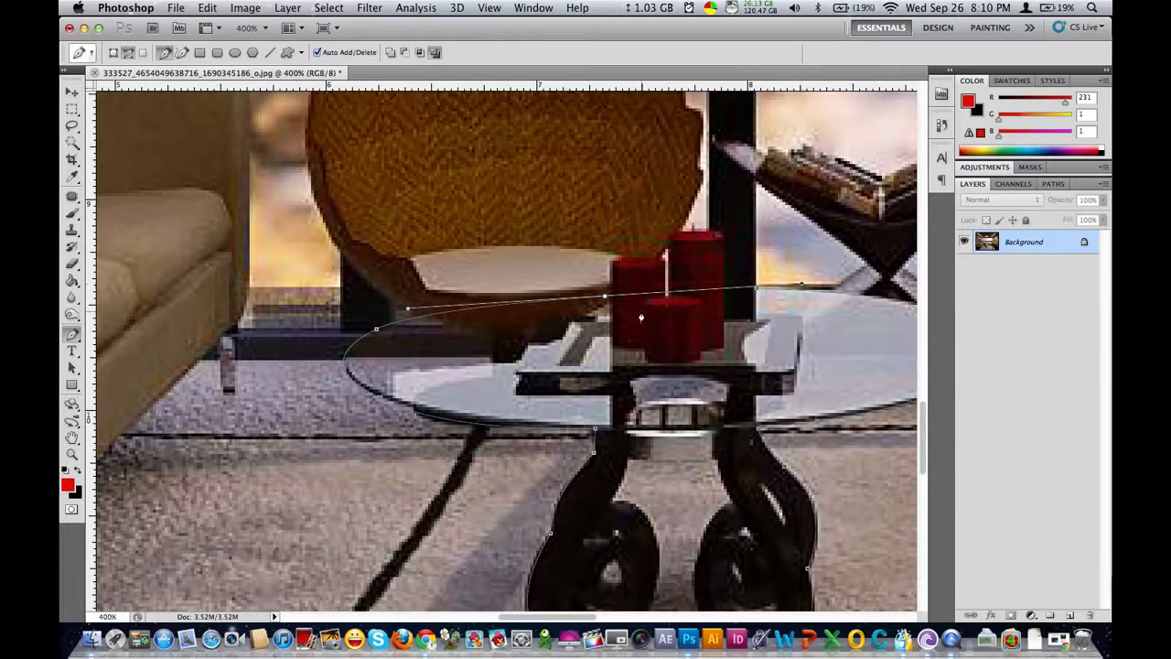
pyautogui.keyDown('alt'); pyautogui.click(605, 297); pyautogui.keyUp('alt')
pyautogui.click(757, 295)
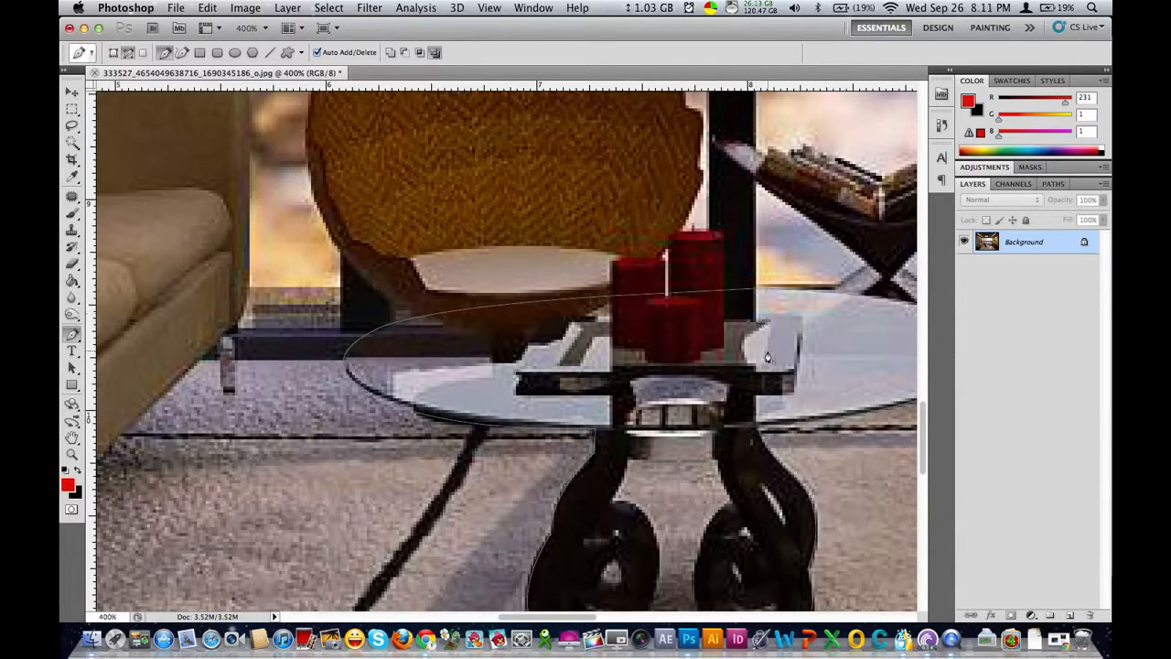
# - Convert the table path into a new anti-aliased selection with a feather radius of 0 pixels
pyautogui.moveTo(709, 388); pyautogui.dragTo(589, 362)
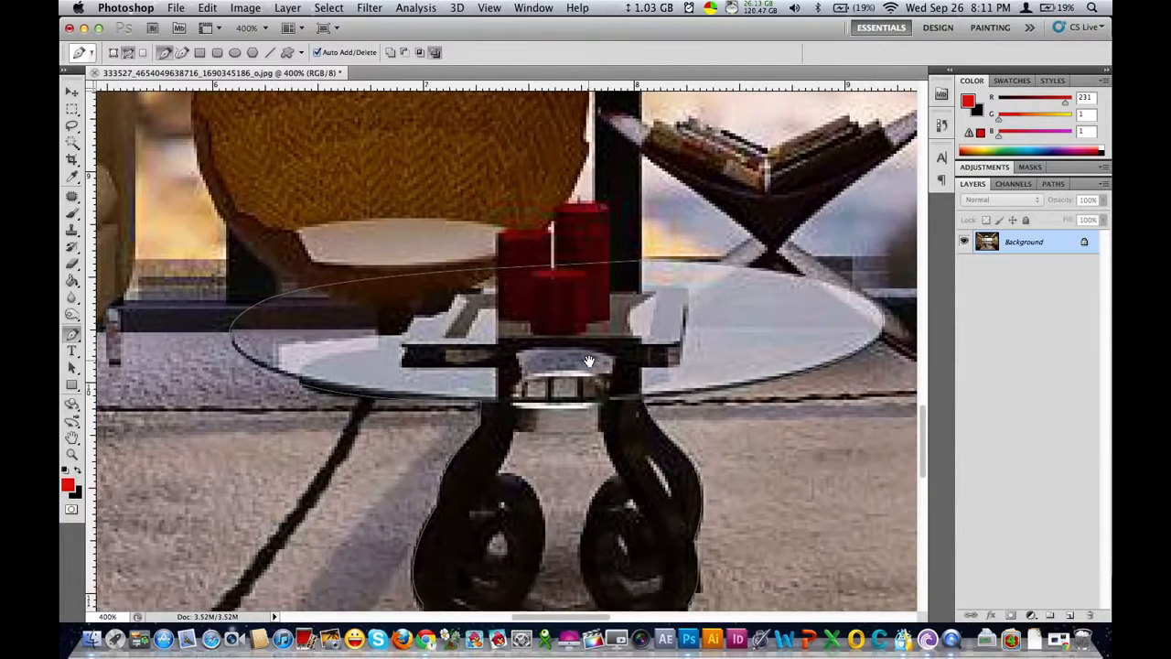
pyautogui.rightClick(580, 283)
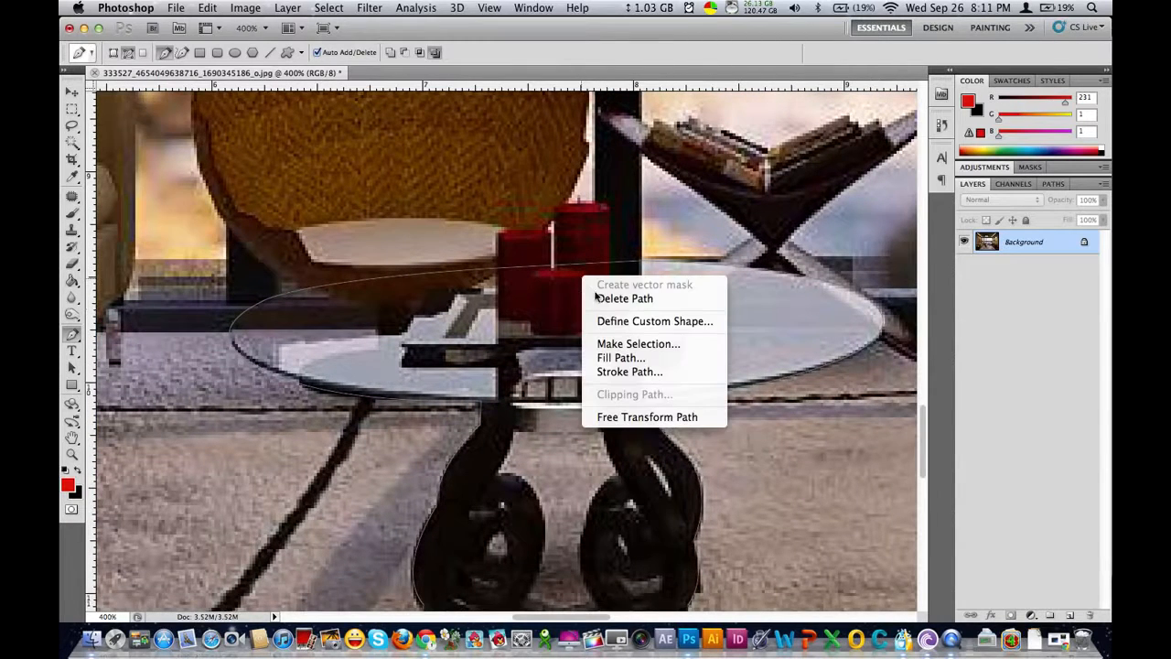
pyautogui.click(635, 344)
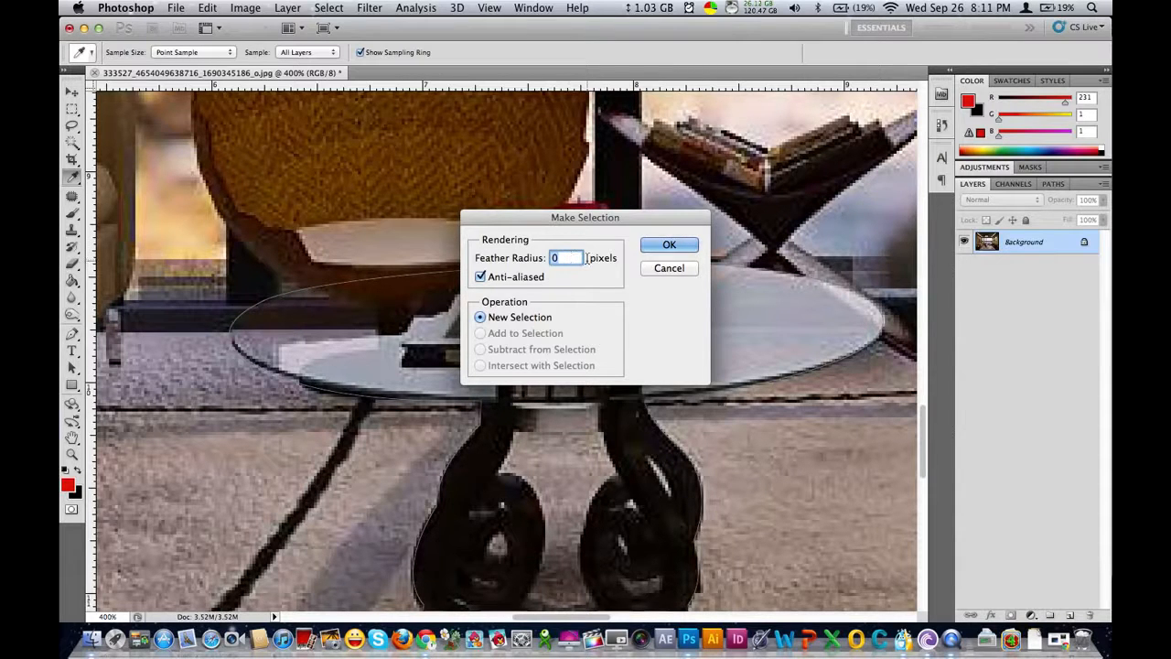
pyautogui.click(683, 250)
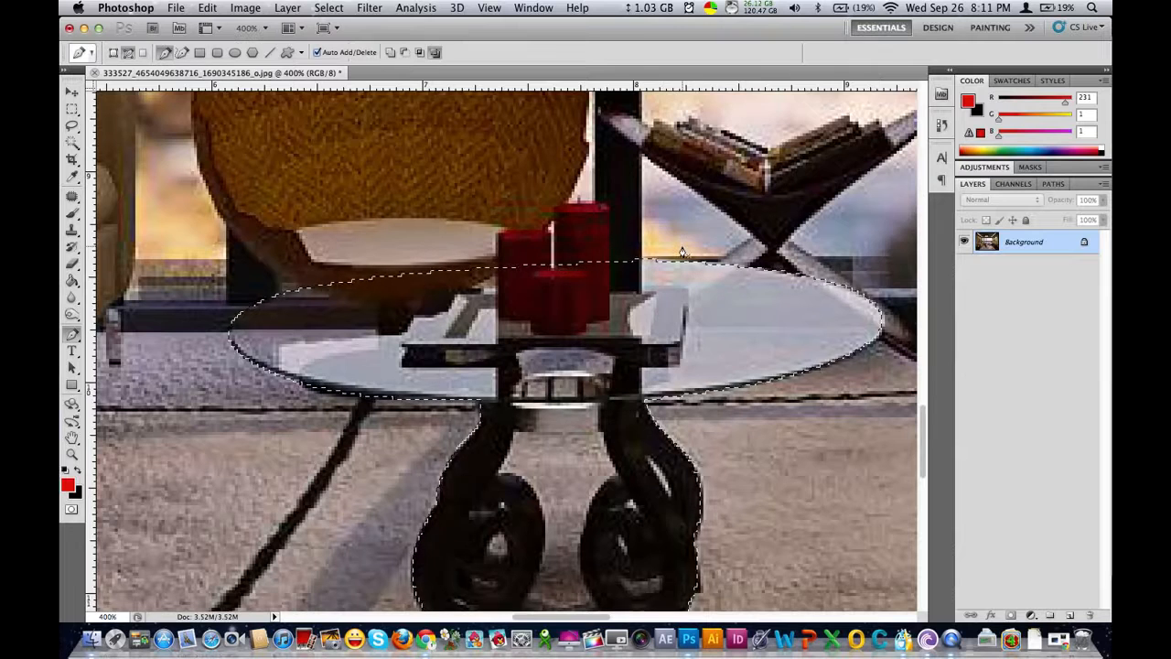
# - Copy the selected table to a new layer and hide the Background layer
pyautogui.press('super+minus')
pyautogui.press('super+0')
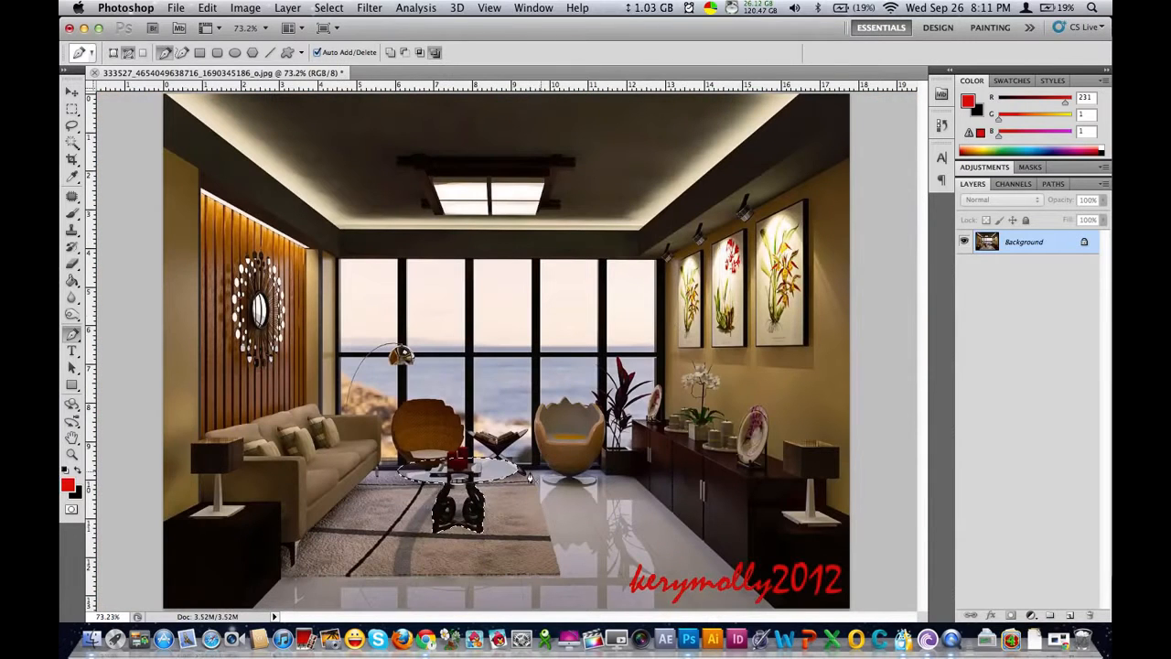
pyautogui.press('super+j')
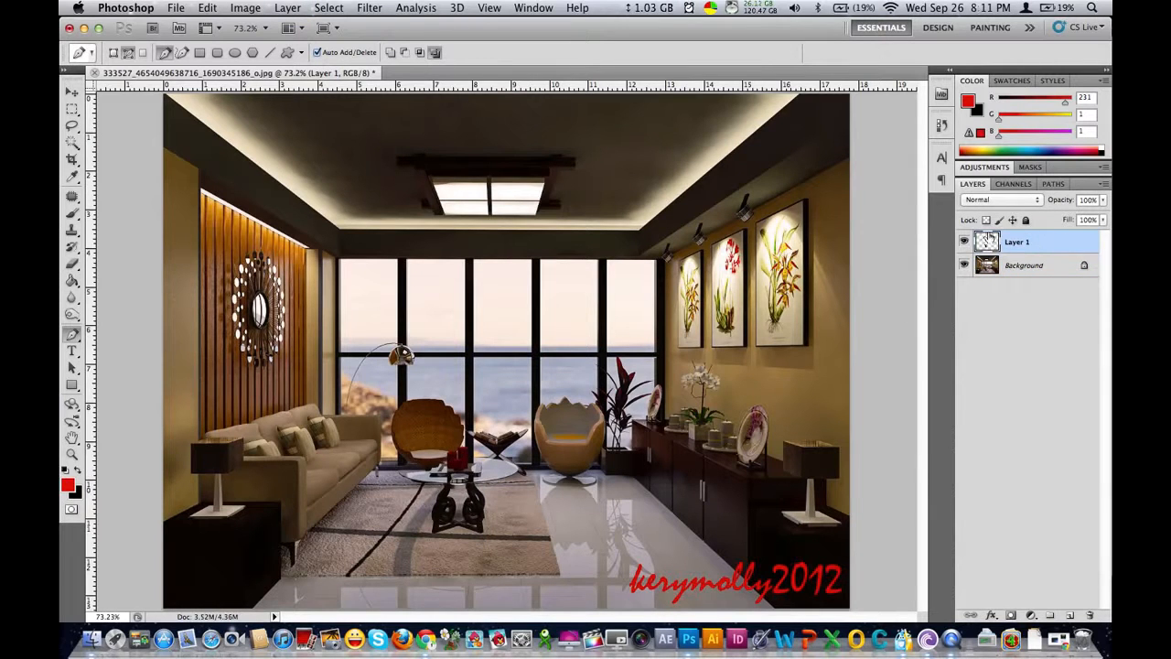
pyautogui.click(964, 266)
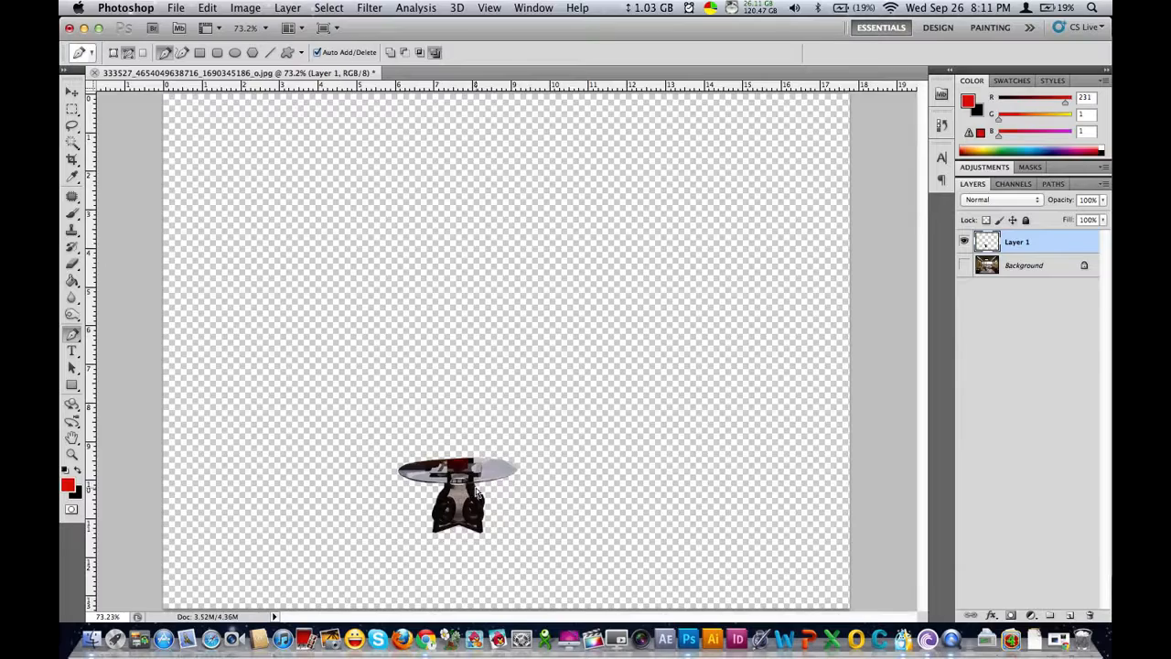
# - Start a Pen path around the carpet area between the table legs, tracing its top and the left leg's inner edge
pyautogui.press('super+equal')
pyautogui.press('super+equal')
pyautogui.press('super+equal')
pyautogui.press('super+equal')
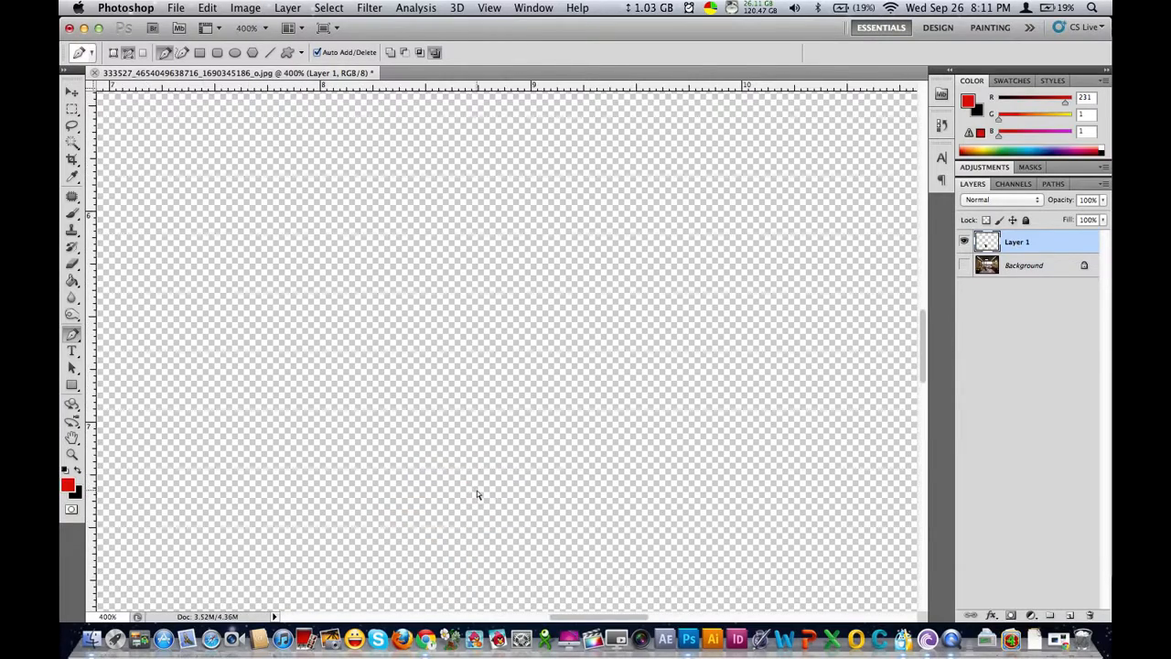
pyautogui.scroll(-5, 486, 502)
pyautogui.hscroll(-1, 486, 502)
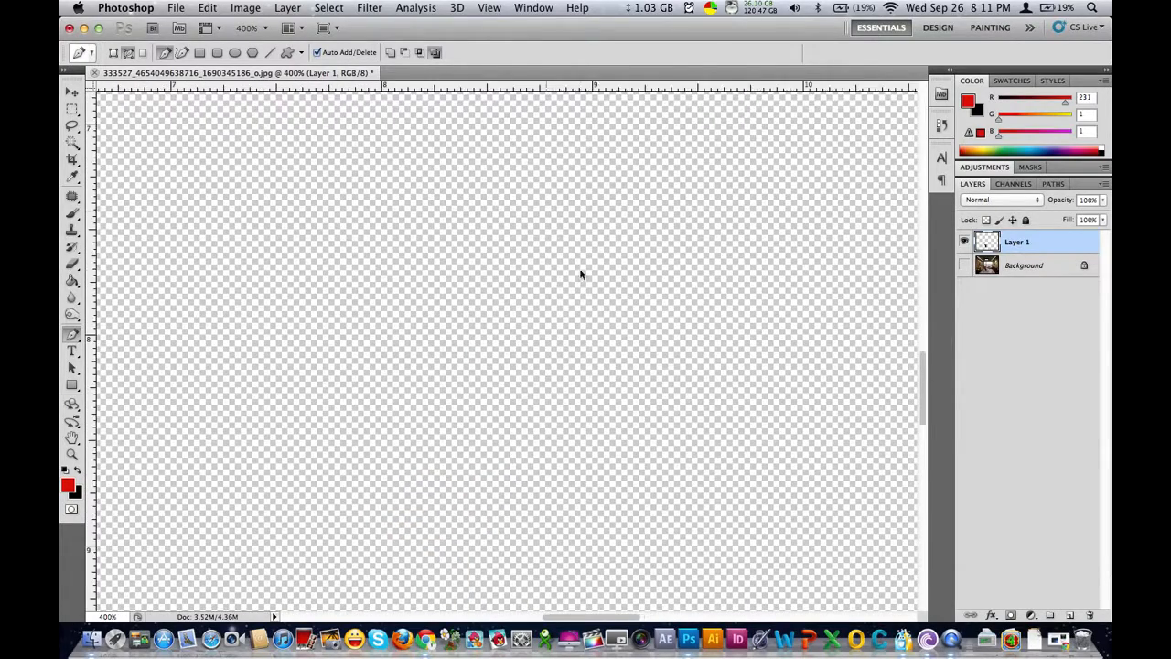
pyautogui.scroll(-5, 580, 274)
pyautogui.hscroll(-2, 549, 307)
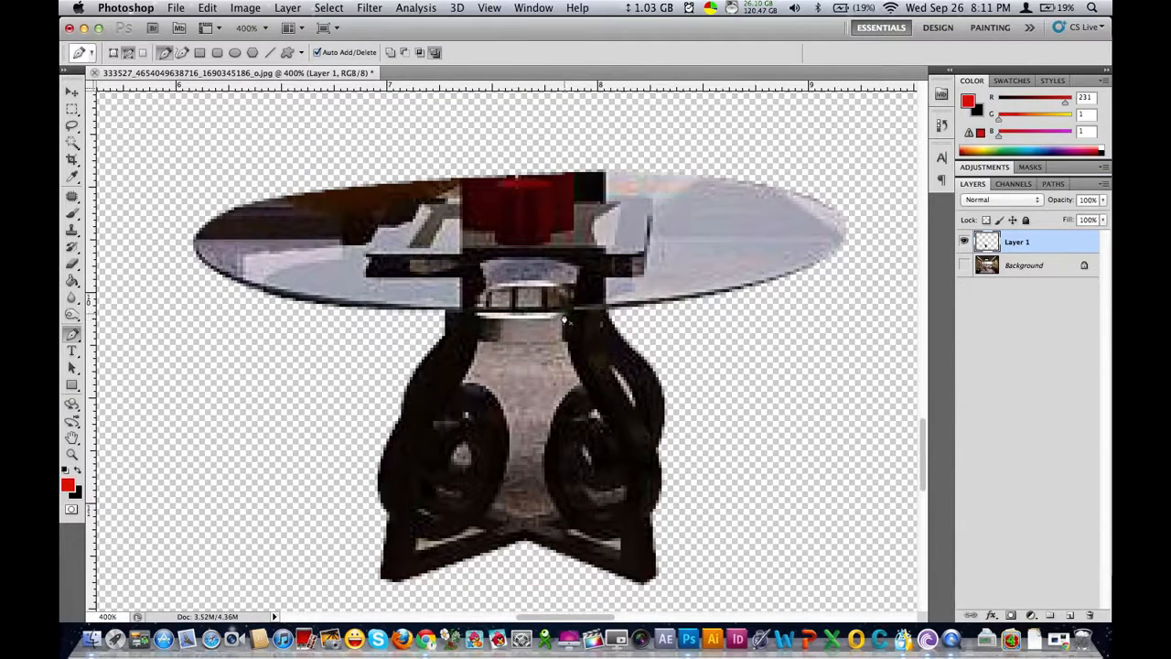
pyautogui.click(475, 312)
pyautogui.moveTo(461, 385); pyautogui.dragTo(436, 423)
pyautogui.keyDown('alt'); pyautogui.click(462, 385); pyautogui.keyUp('alt')
pyautogui.moveTo(508, 431); pyautogui.dragTo(511, 486)
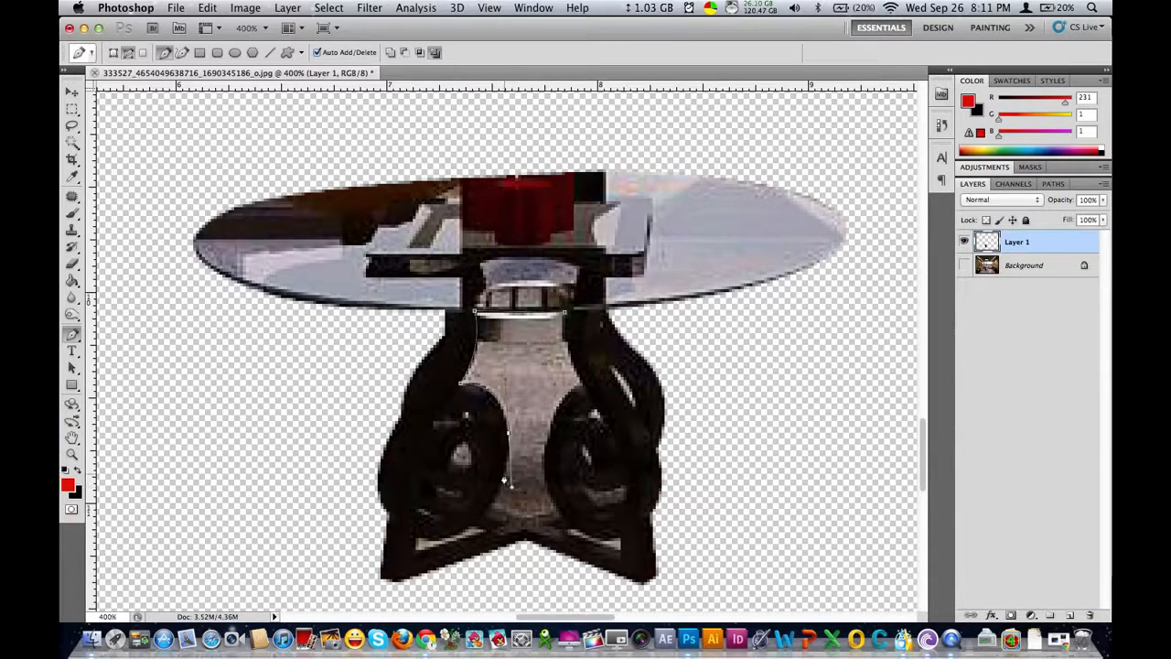
pyautogui.keyDown('alt'); pyautogui.click(508, 432); pyautogui.keyUp('alt')
pyautogui.moveTo(492, 502); pyautogui.dragTo(472, 531)
pyautogui.keyDown('alt'); pyautogui.click(492, 502); pyautogui.keyUp('alt')
pyautogui.click(488, 507)
# - Trace the inner edge of the right leg to complete the path around the carpet area
pyautogui.moveTo(582, 361); pyautogui.dragTo(580, 348)
pyautogui.keyDown('alt'); pyautogui.click(554, 417); pyautogui.keyUp('alt')
pyautogui.moveTo(582, 388); pyautogui.dragTo(604, 371)
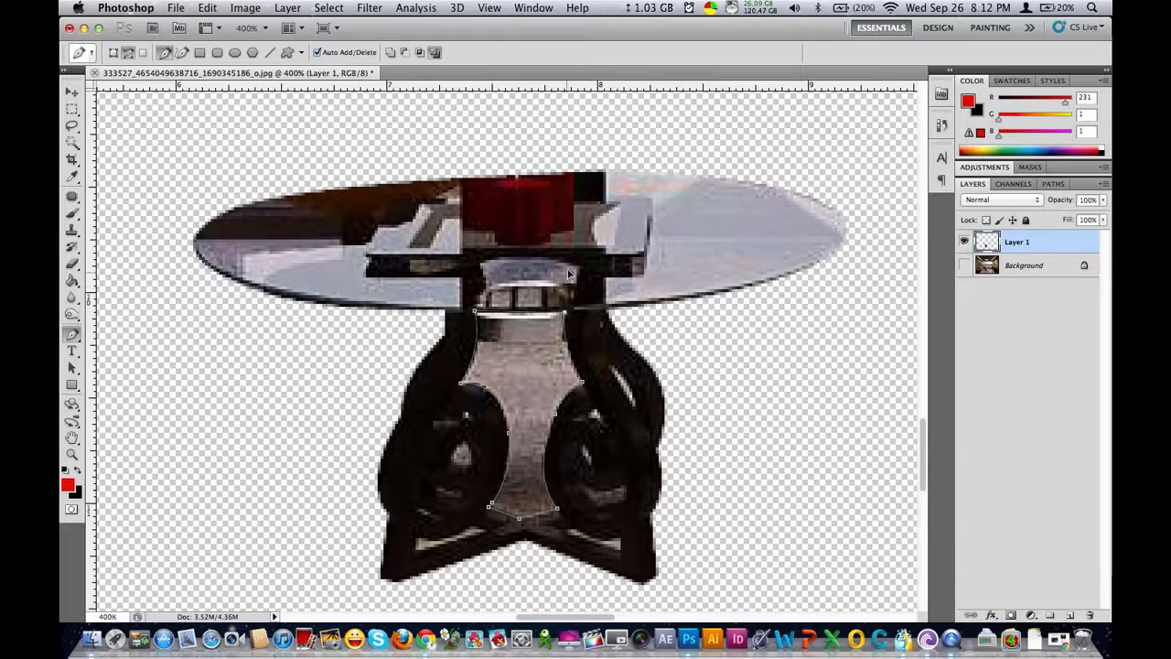
# - Convert the carpet path between the table legs into an anti-aliased selection with 0 pixels feather and cut it out
pyautogui.rightClick(522, 346)
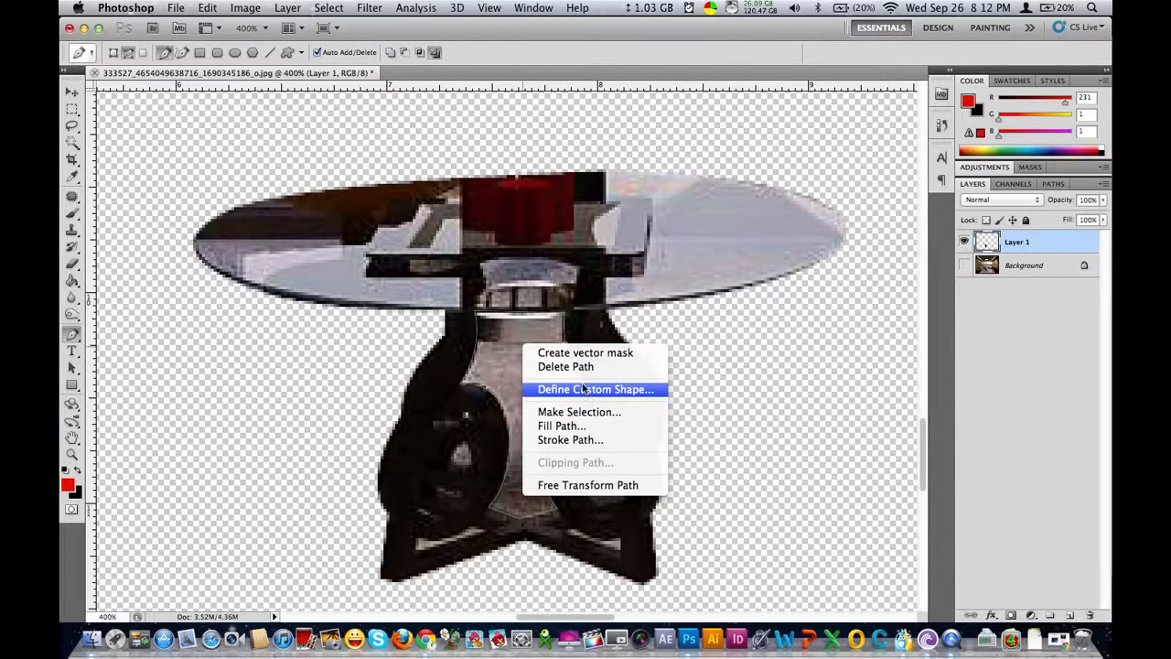
pyautogui.click(587, 413)
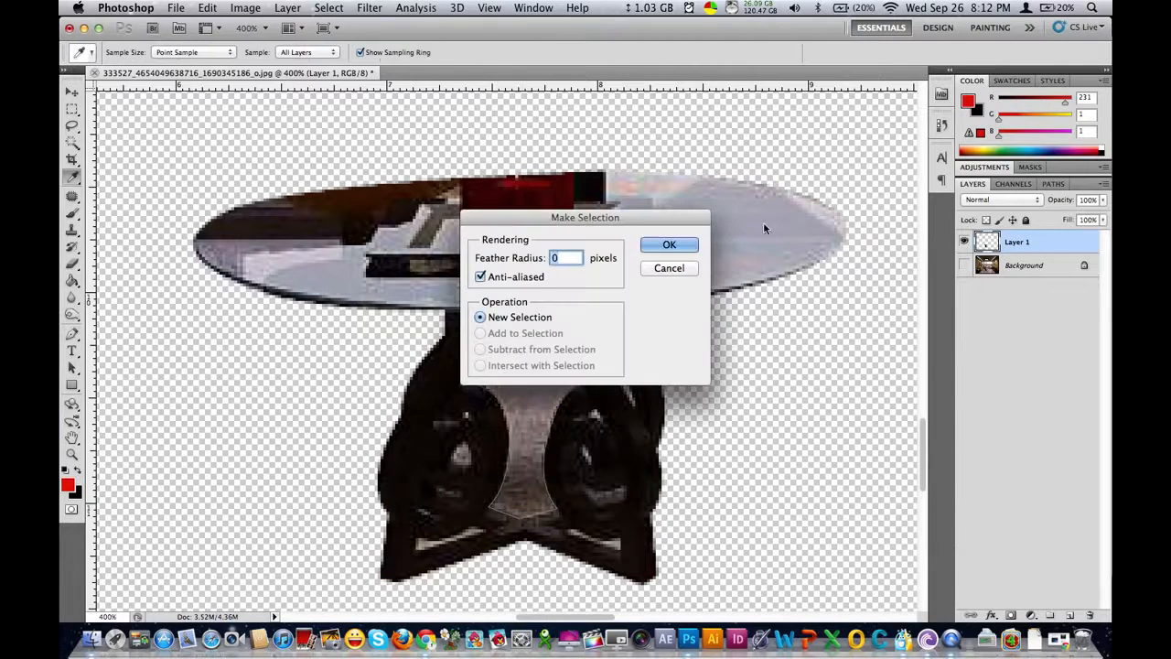
pyautogui.click(668, 245)
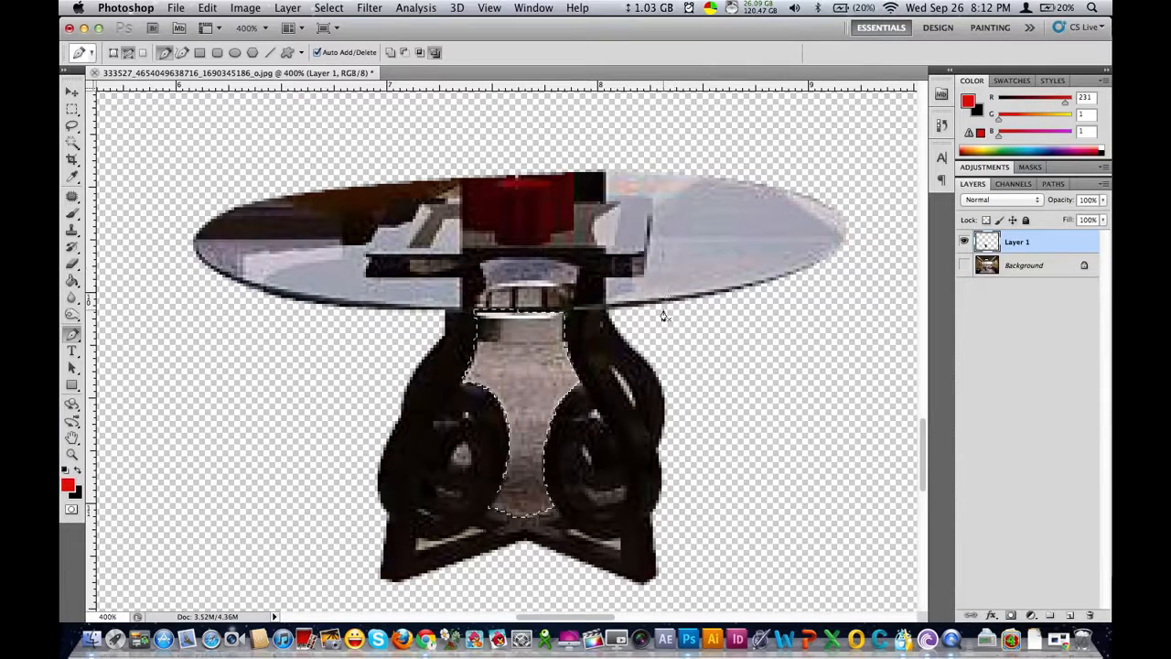
pyautogui.press('super+x')
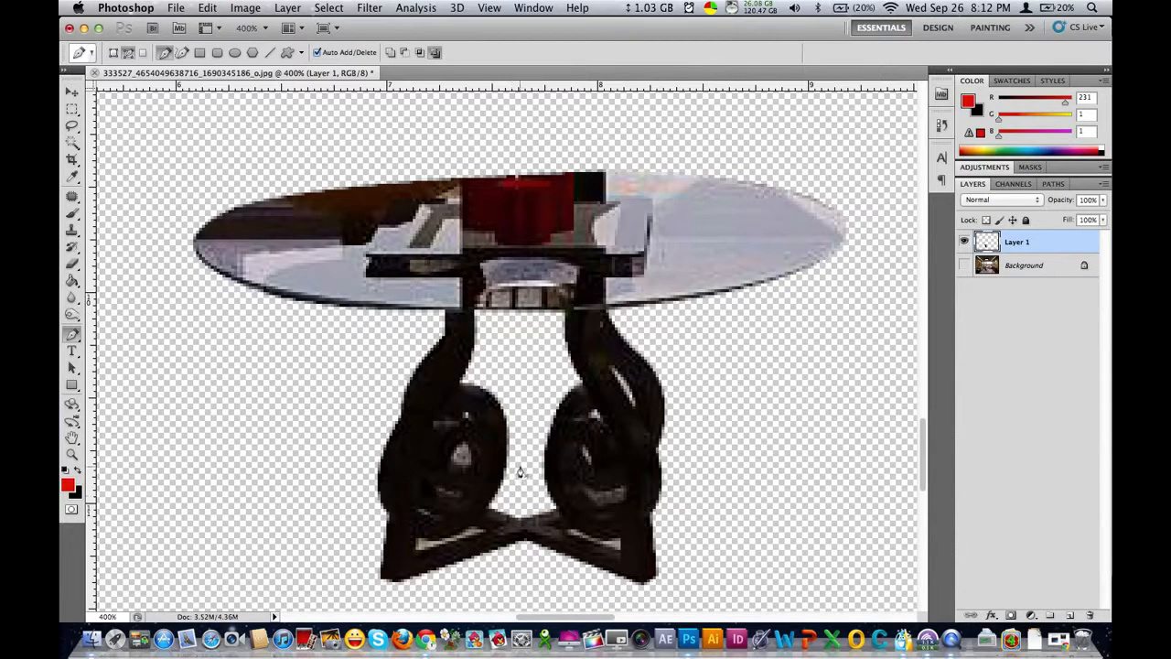
# - Outline the small hole in the left leg's scroll with a Pen path, convert it to a selection and cut it out
pyautogui.click(454, 445)
pyautogui.rightClick(464, 451)
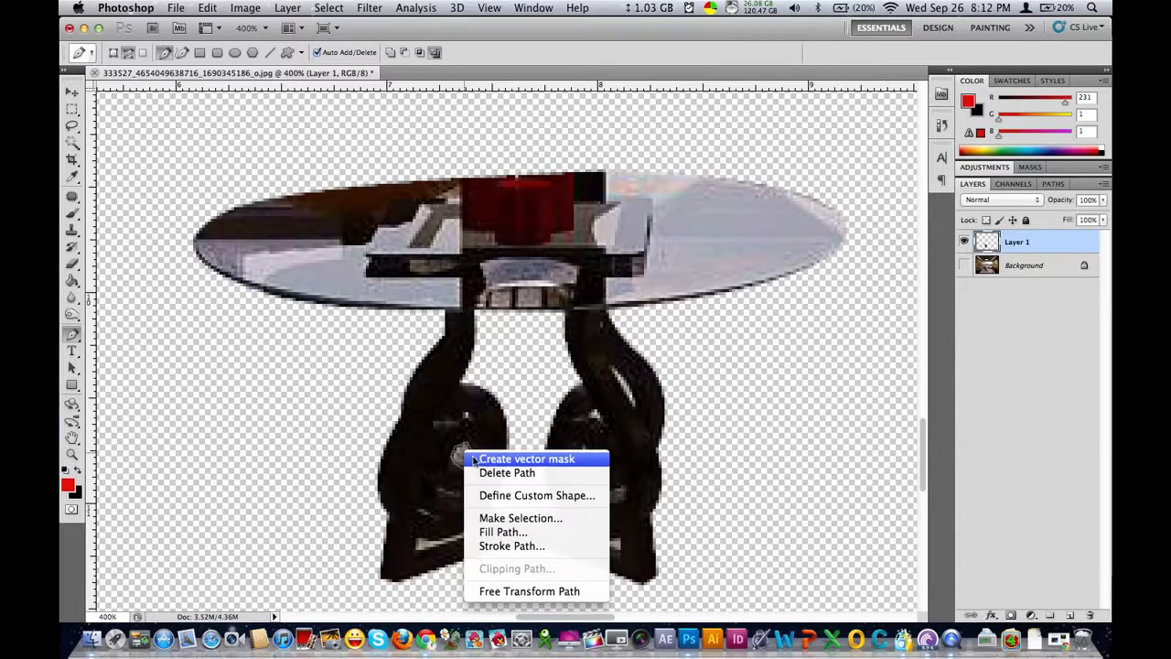
pyautogui.click(532, 518)
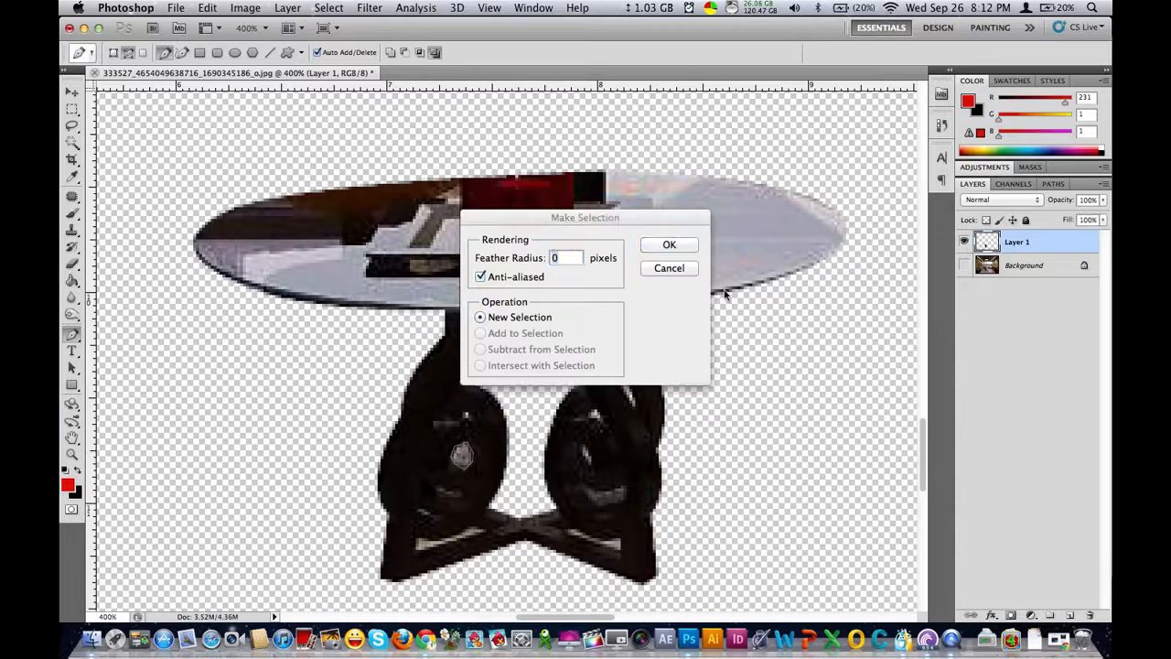
pyautogui.click(684, 246)
pyautogui.press('super+c')
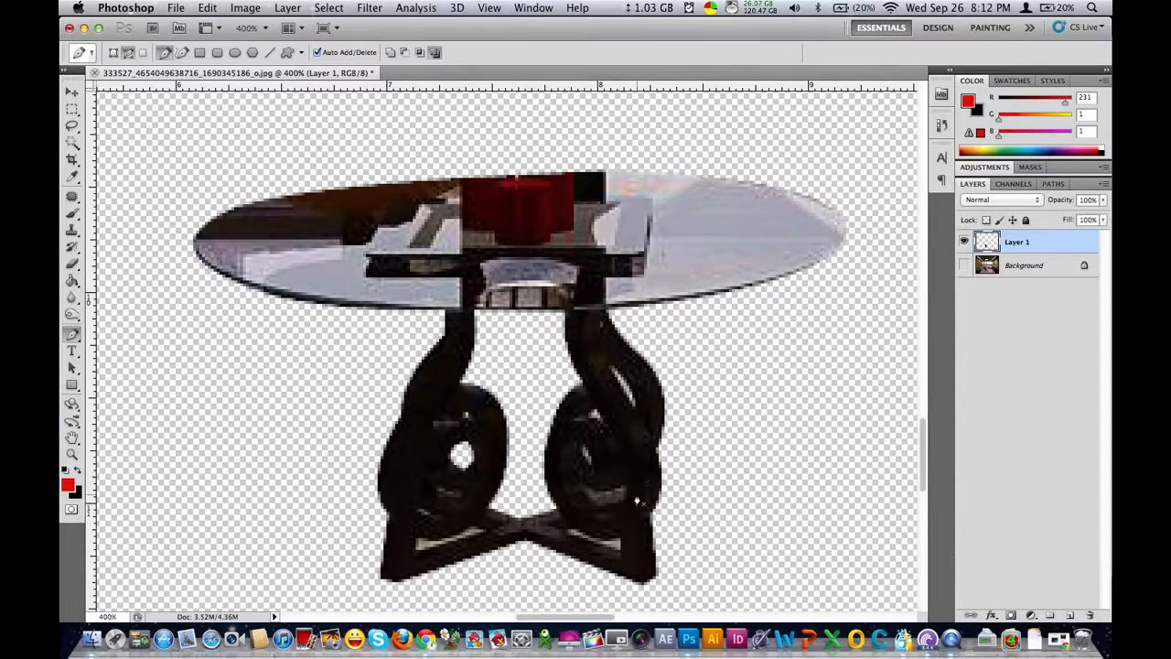
# - Outline the narrow carpet gap above the left foot bar with a Pen path, convert it to a selection and cut it out
pyautogui.press('super+equal')
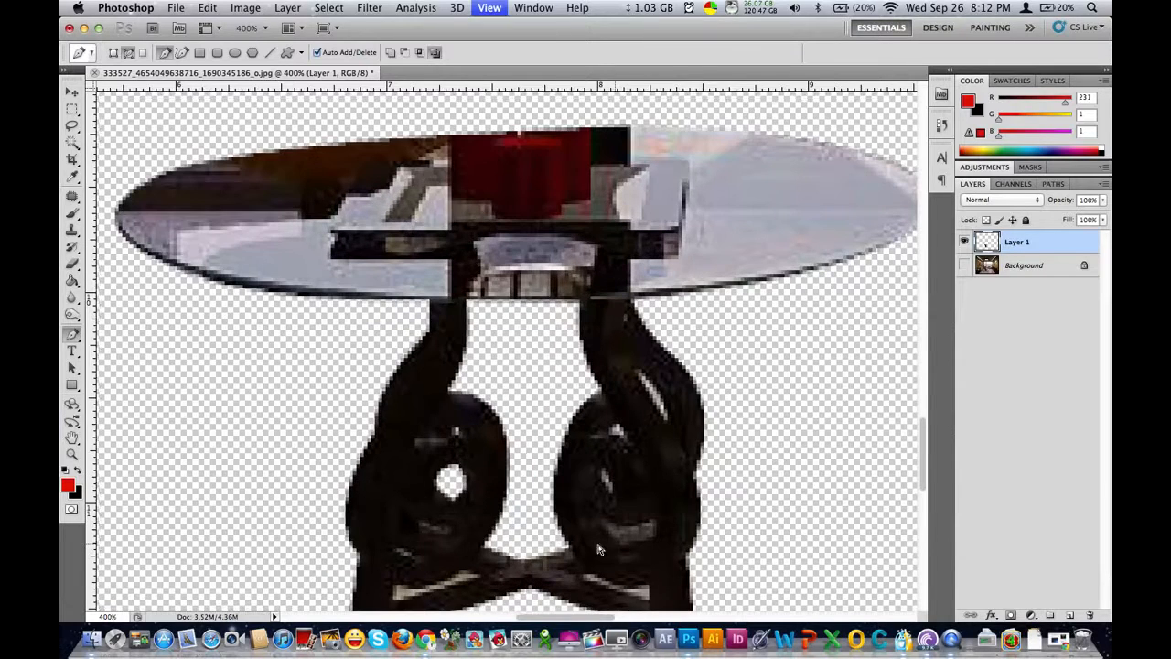
pyautogui.moveTo(565, 492); pyautogui.dragTo(565, 402)
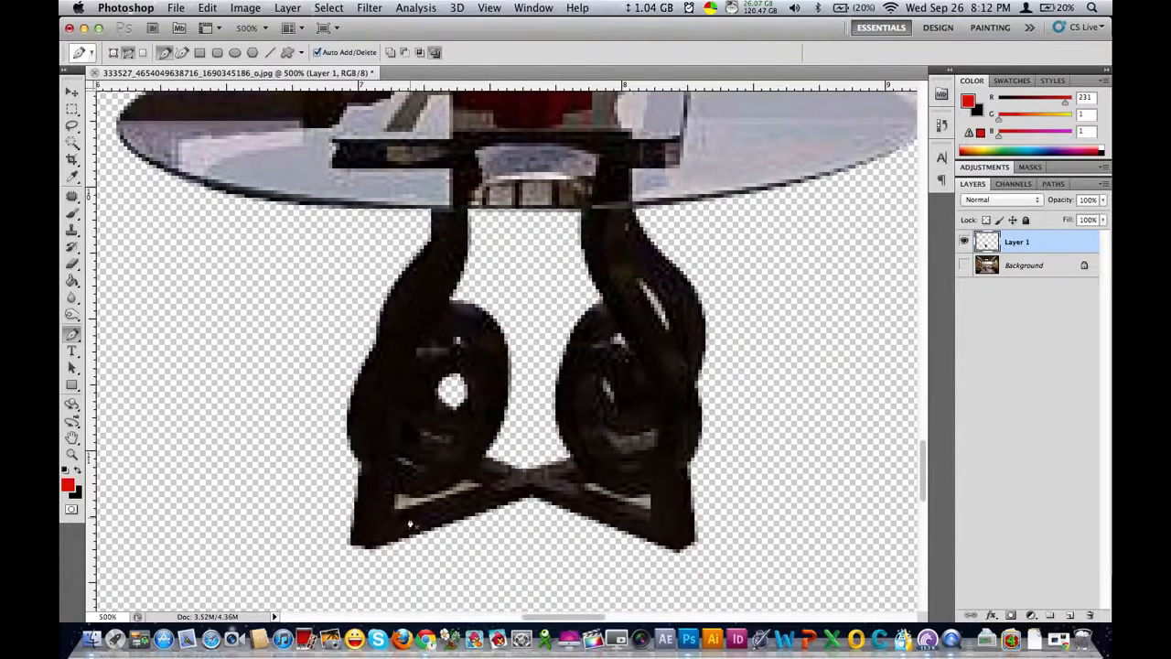
pyautogui.click(394, 493)
pyautogui.moveTo(393, 493); pyautogui.dragTo(351, 486)
pyautogui.rightClick(406, 506)
pyautogui.click(453, 534)
pyautogui.click(673, 247)
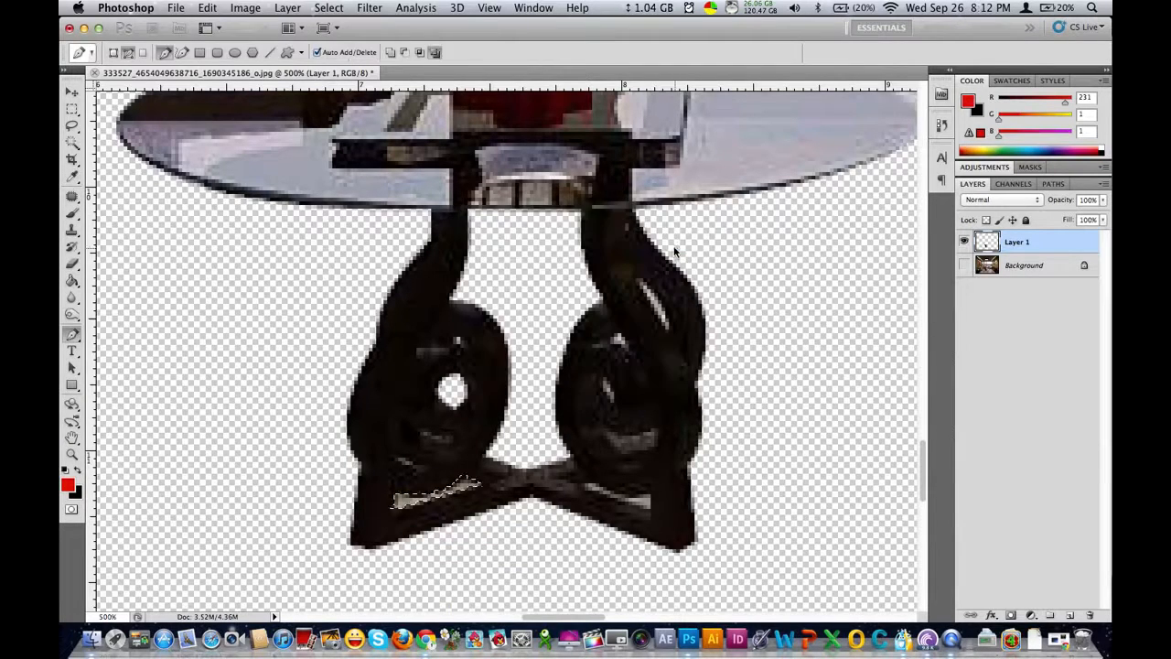
pyautogui.press('super+x')
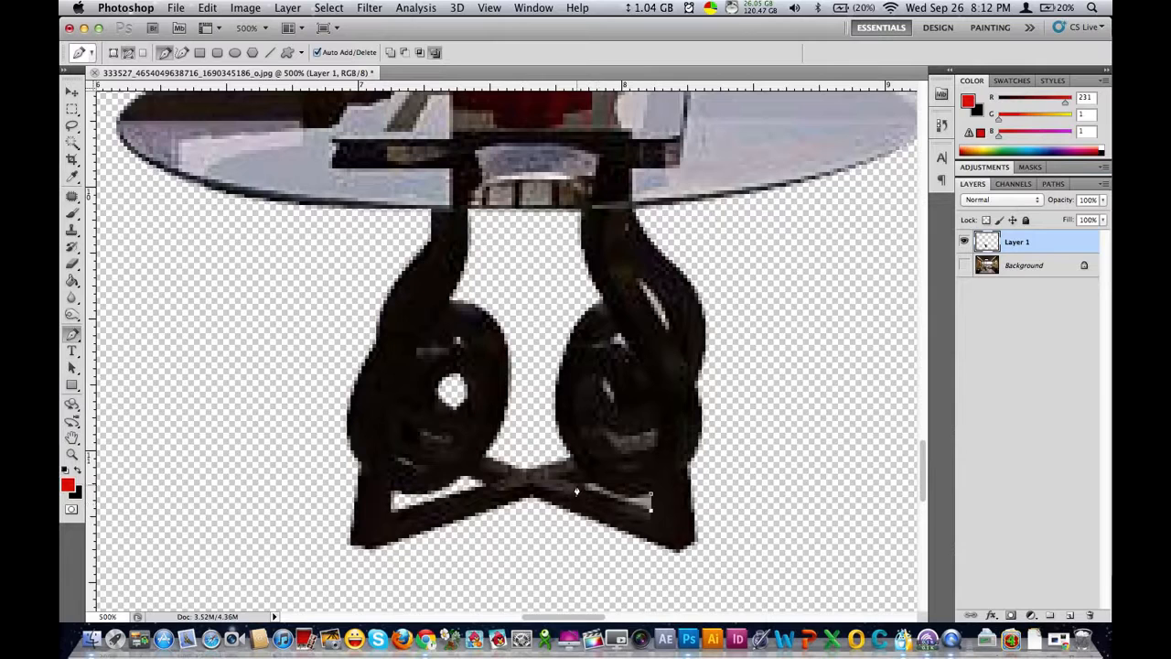
# - Complete the Pen path around the gap above the right foot bar, convert it to a selection with 0 pixels feather and cut it out
pyautogui.click(593, 475)
pyautogui.moveTo(651, 494); pyautogui.dragTo(697, 490)
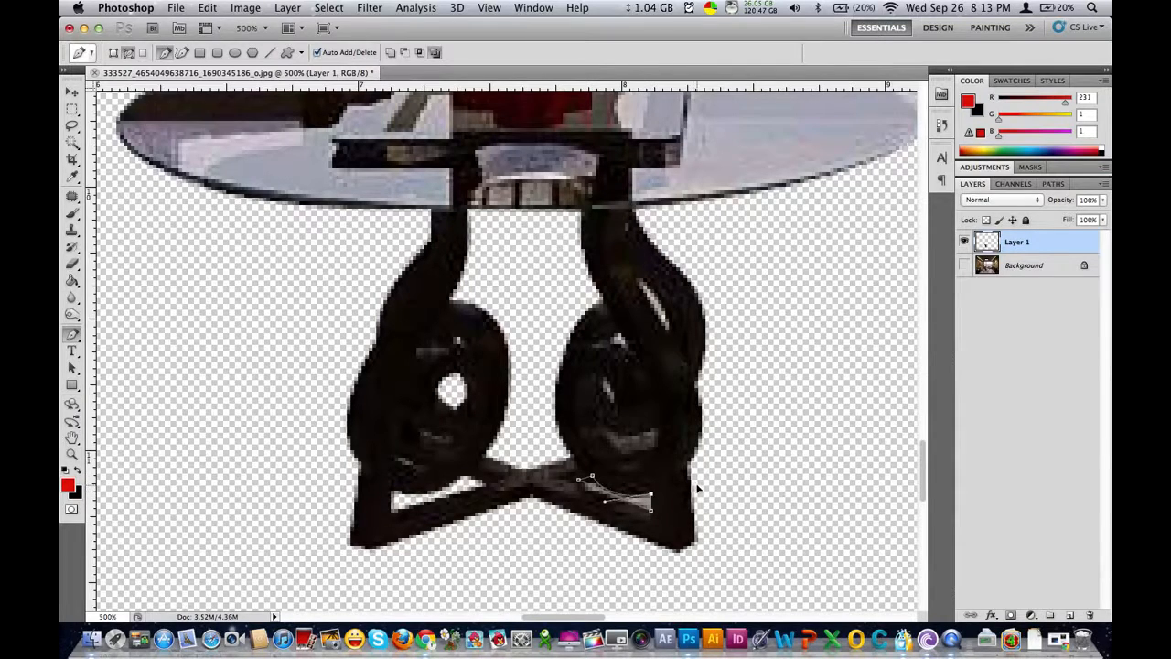
pyautogui.rightClick(641, 508)
pyautogui.click(686, 533)
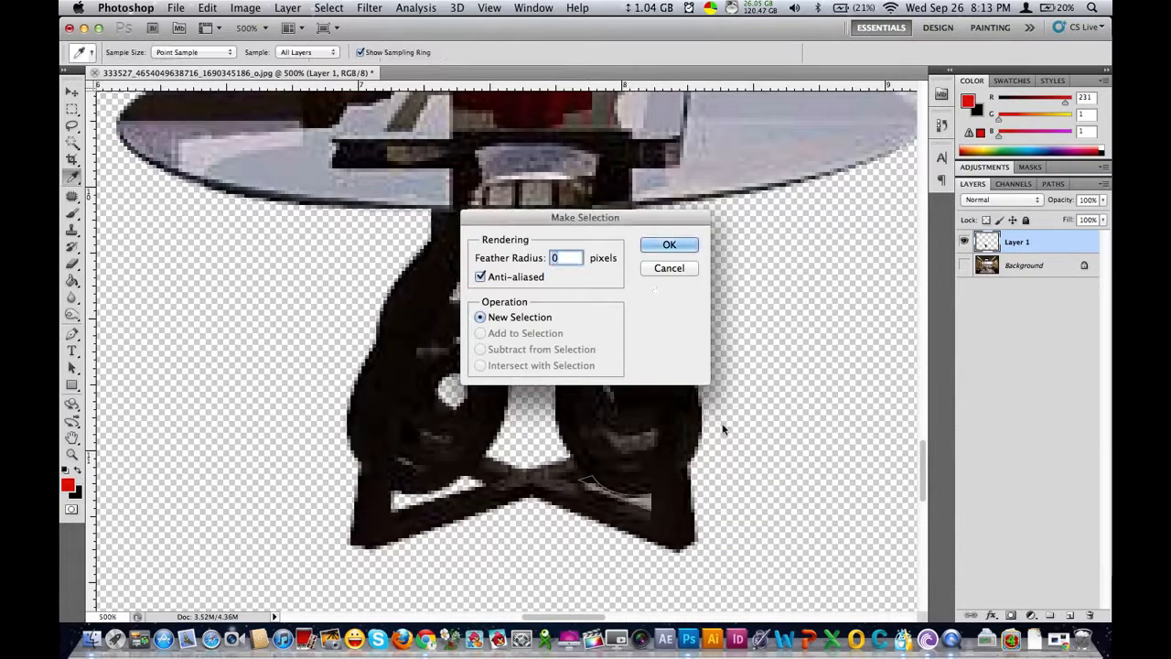
pyautogui.click(675, 247)
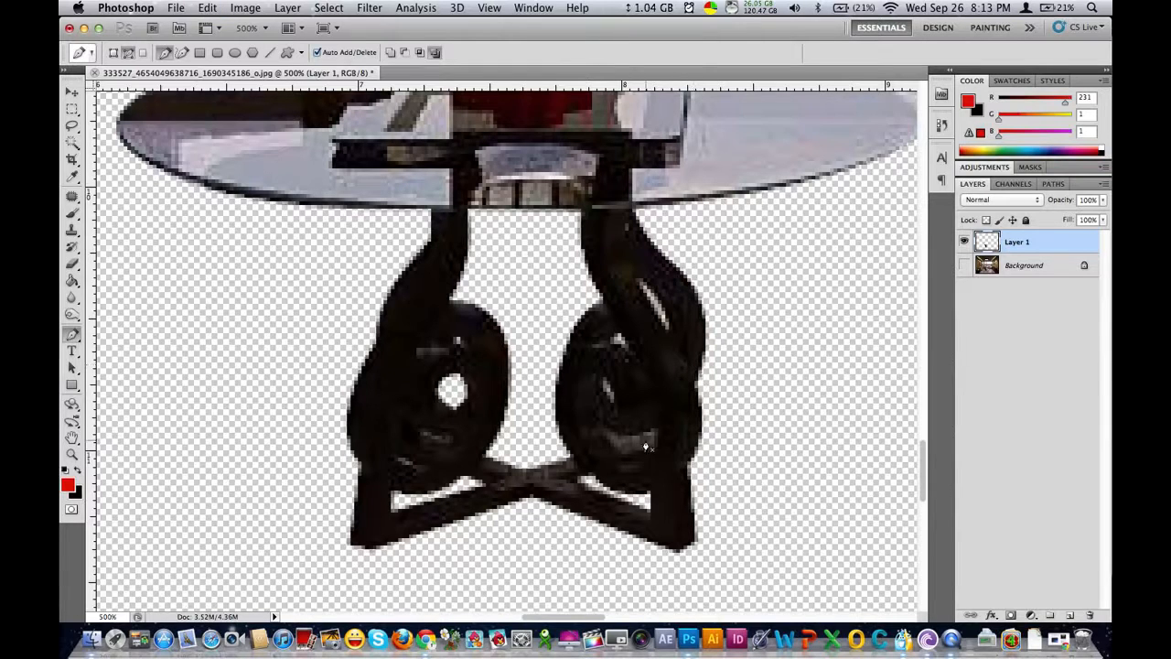
# - Outline the crescent-shaped gap in the right leg's scroll with a Pen path, convert it to a selection and cut it out
pyautogui.moveTo(643, 455); pyautogui.dragTo(659, 446)
pyautogui.moveTo(621, 457); pyautogui.dragTo(595, 425)
pyautogui.click(599, 424)
pyautogui.moveTo(629, 433); pyautogui.dragTo(632, 433)
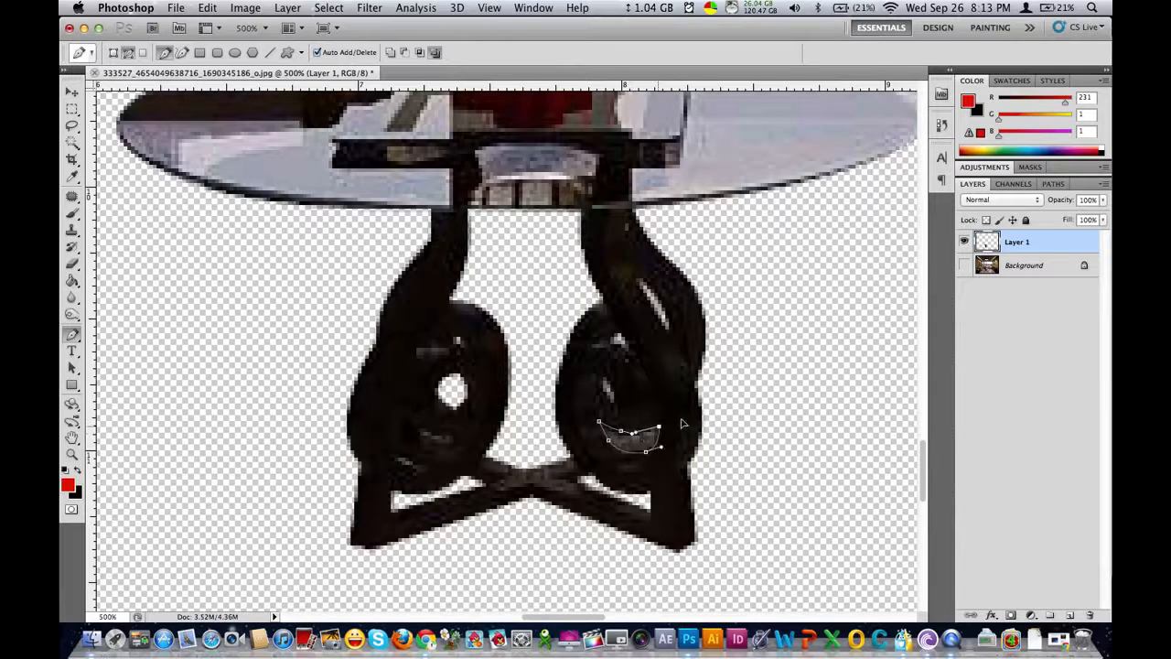
pyautogui.rightClick(645, 444)
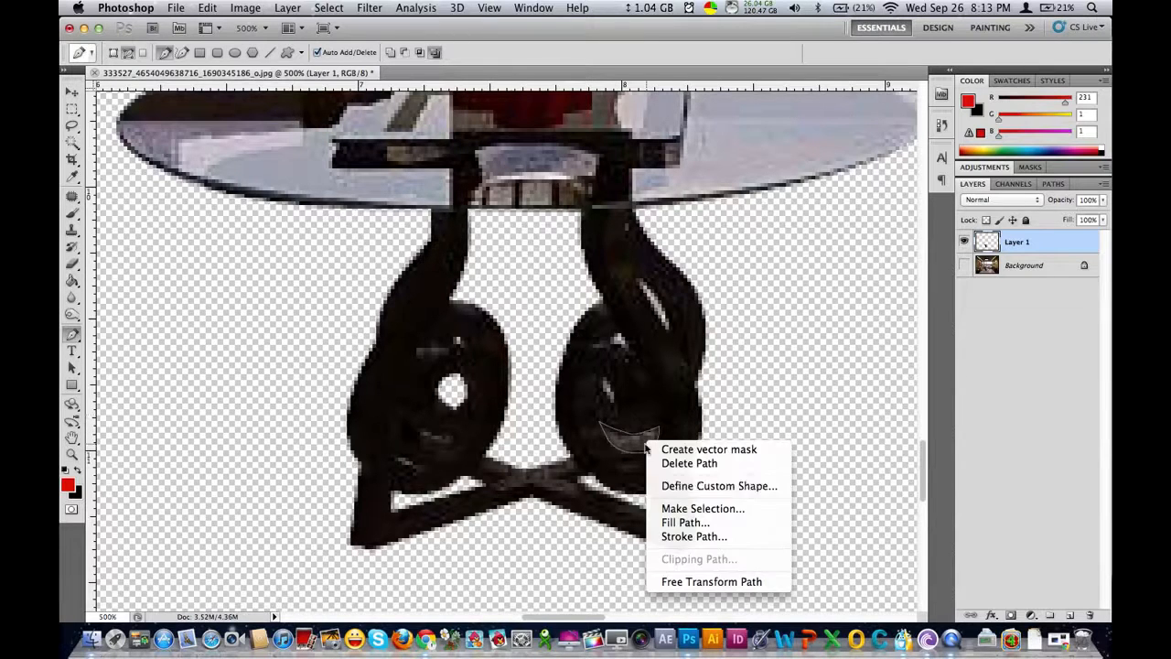
pyautogui.click(703, 509)
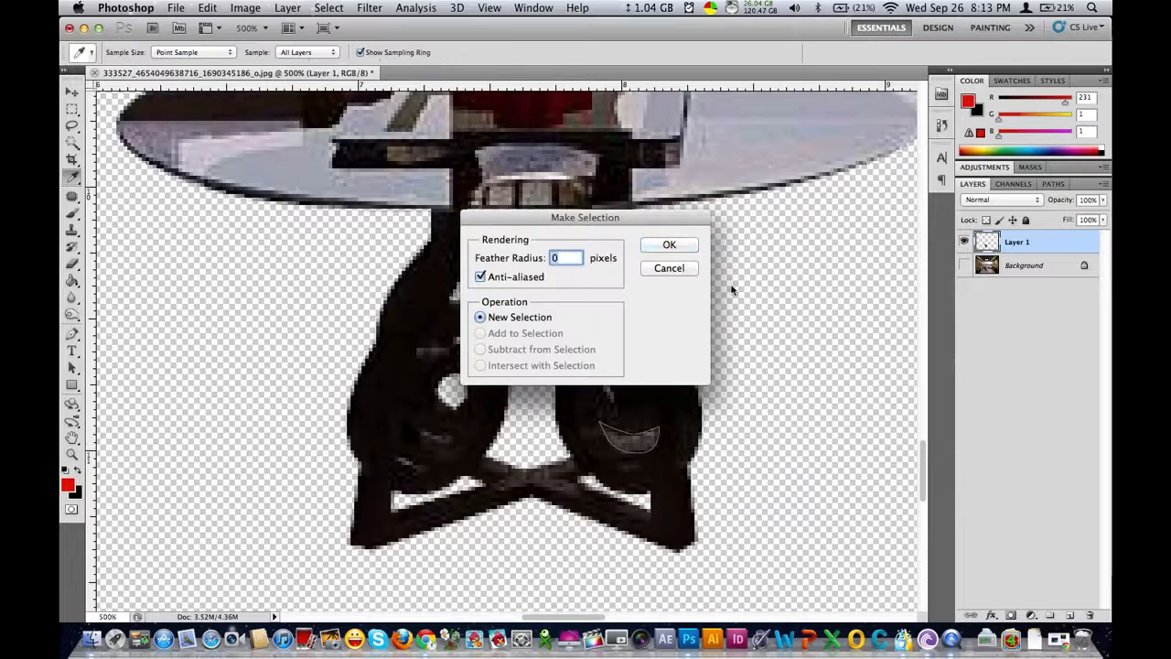
pyautogui.click(669, 245)
pyautogui.press('super+x')
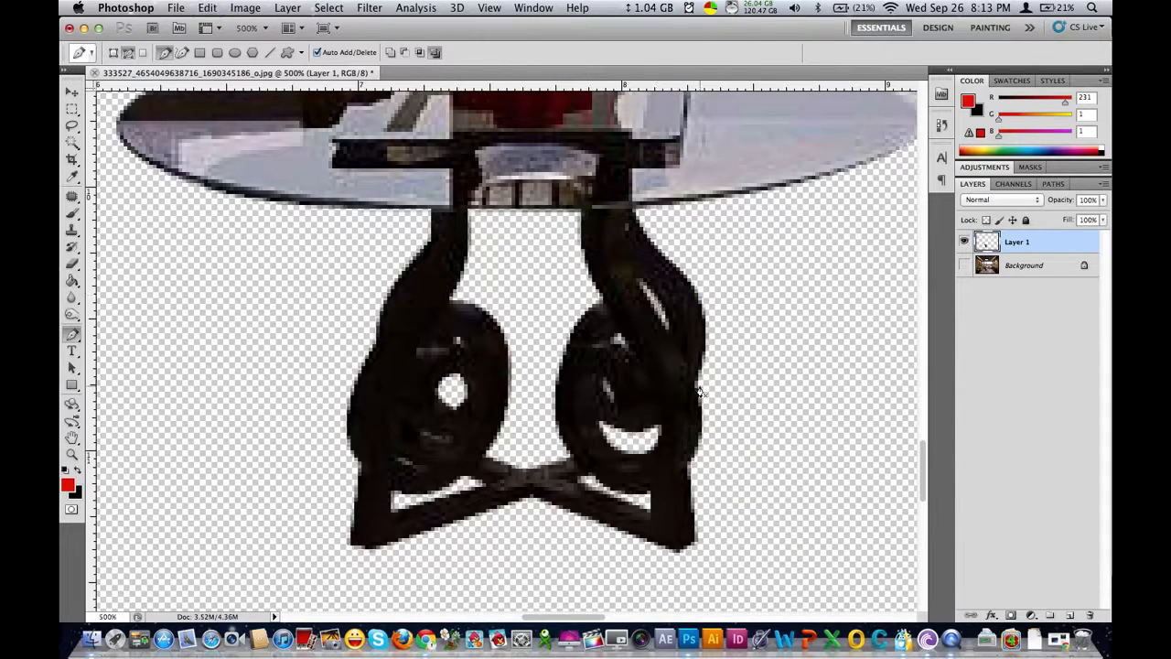
# - Show the Background layer, flip the cut-out table on Layer 1 vertically and move it below the original table
pyautogui.press('super+minus')
pyautogui.press('super+0')
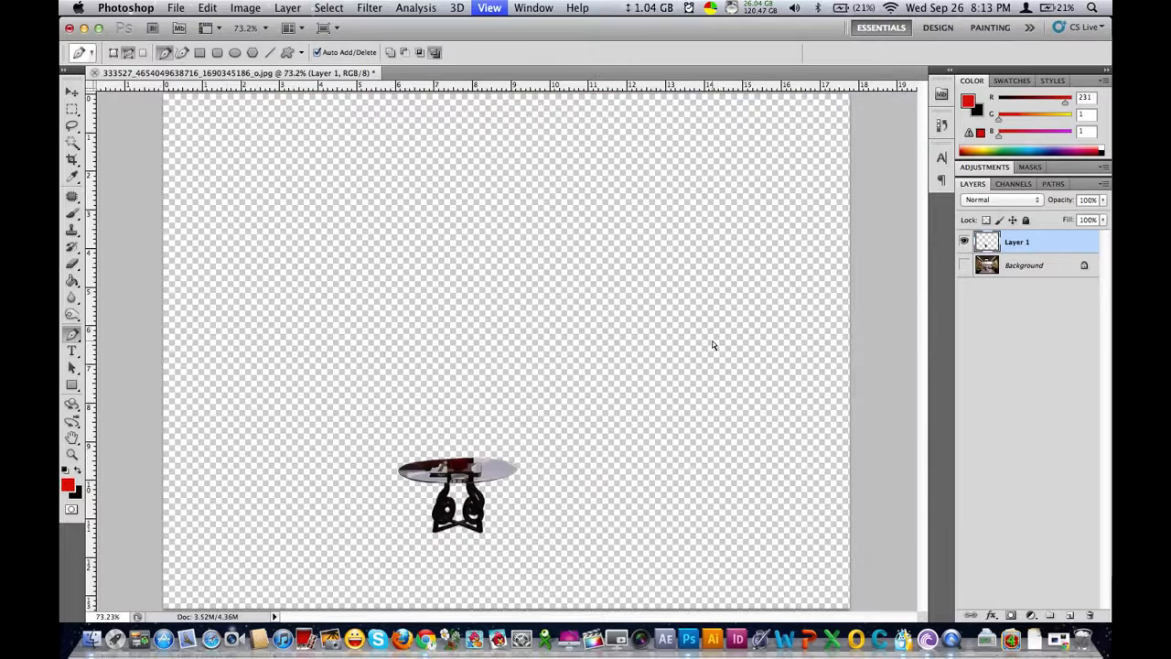
pyautogui.click(71, 93)
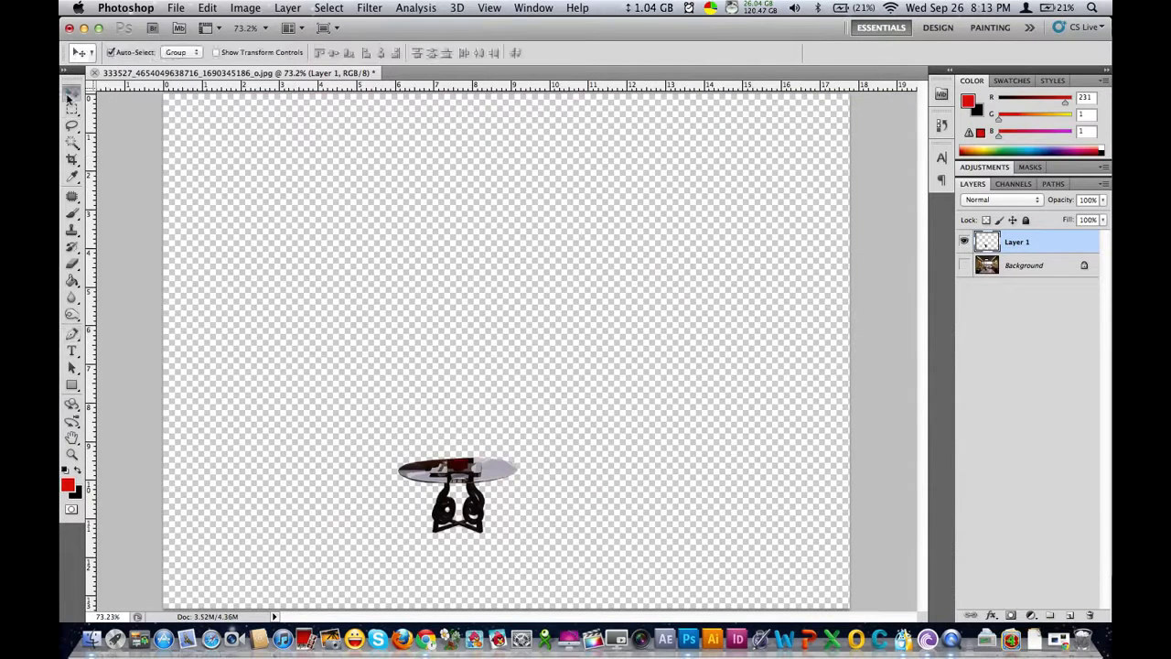
pyautogui.click(963, 265)
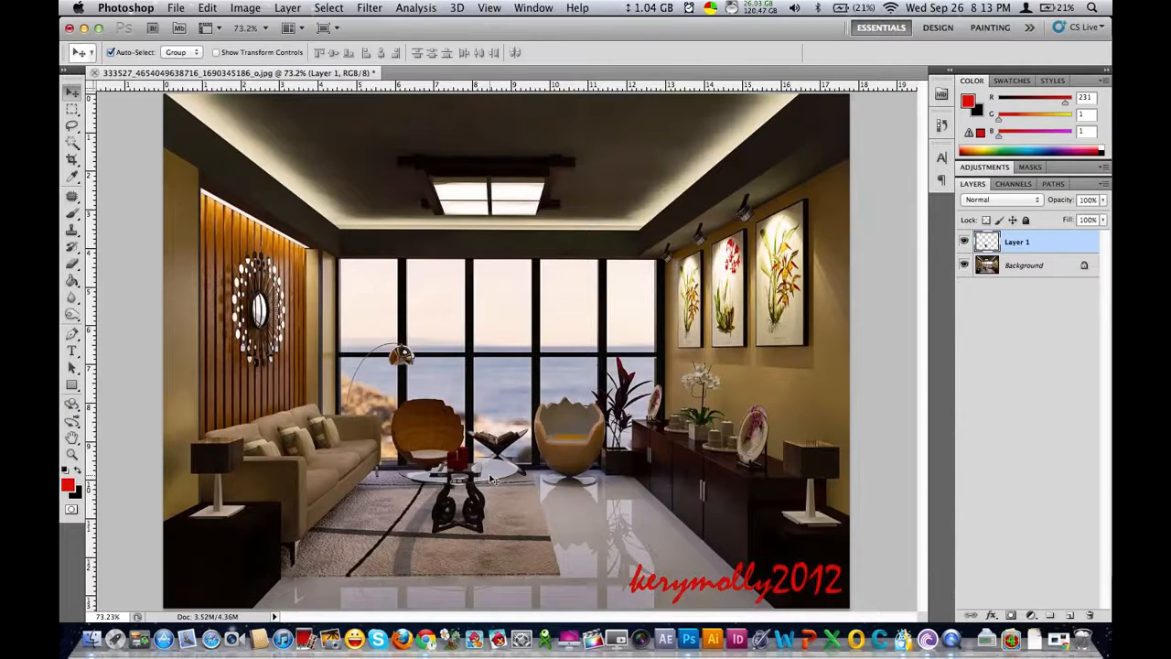
pyautogui.press('super+t')
pyautogui.rightClick(491, 475)
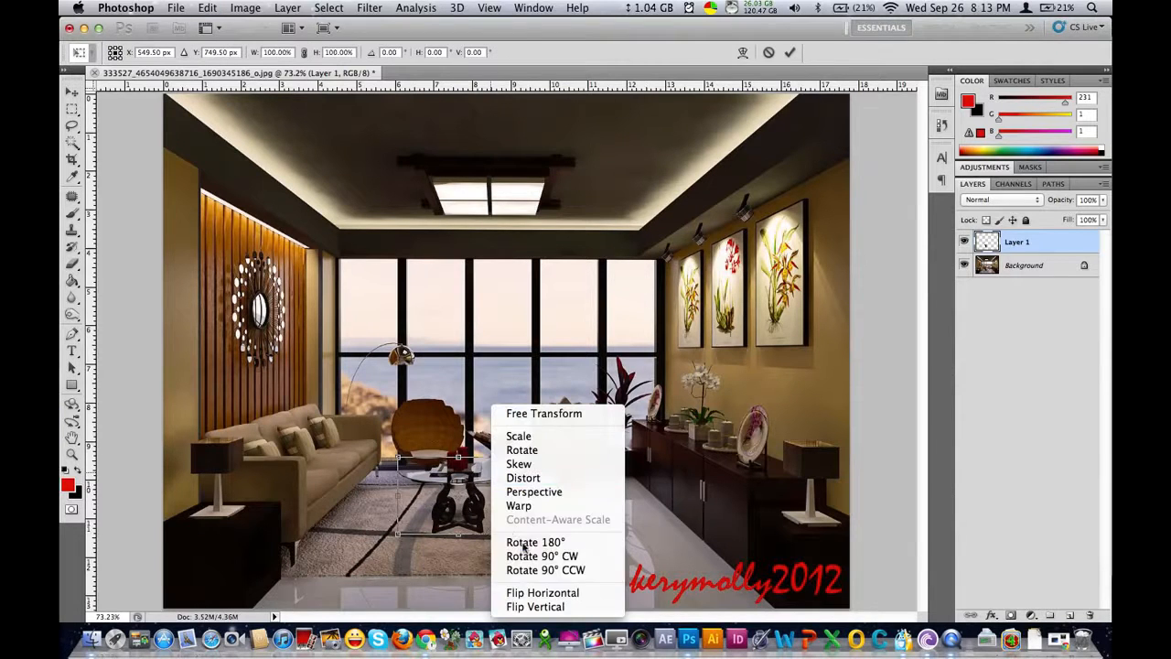
pyautogui.click(541, 606)
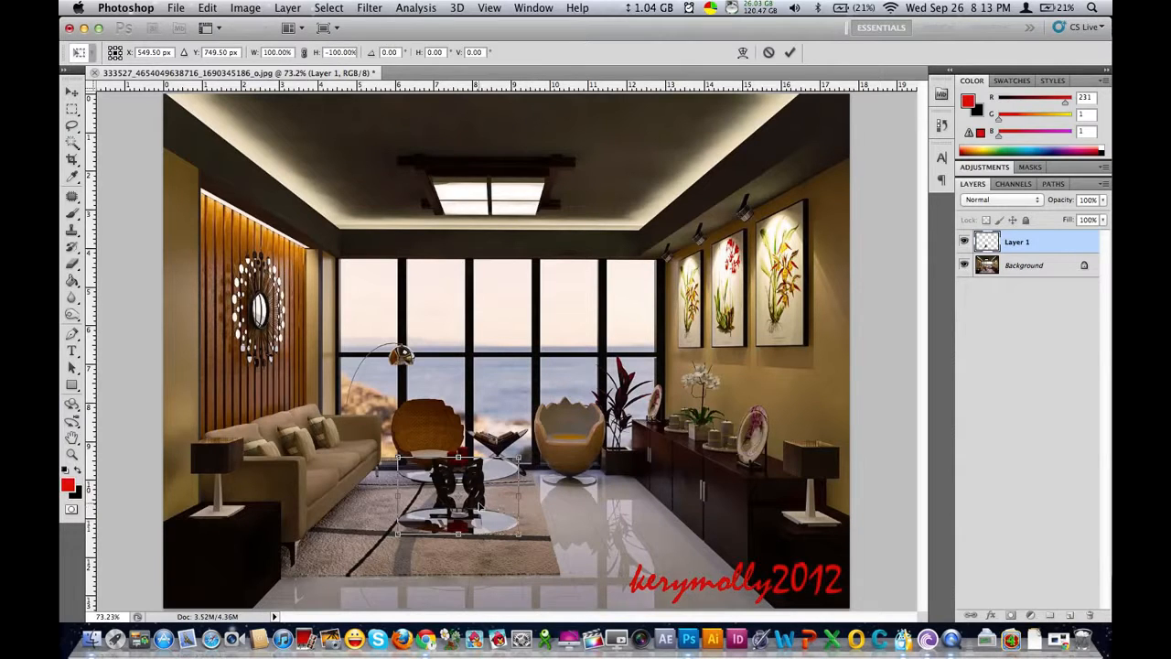
pyautogui.moveTo(478, 506); pyautogui.dragTo(478, 572)
pyautogui.press('Return')
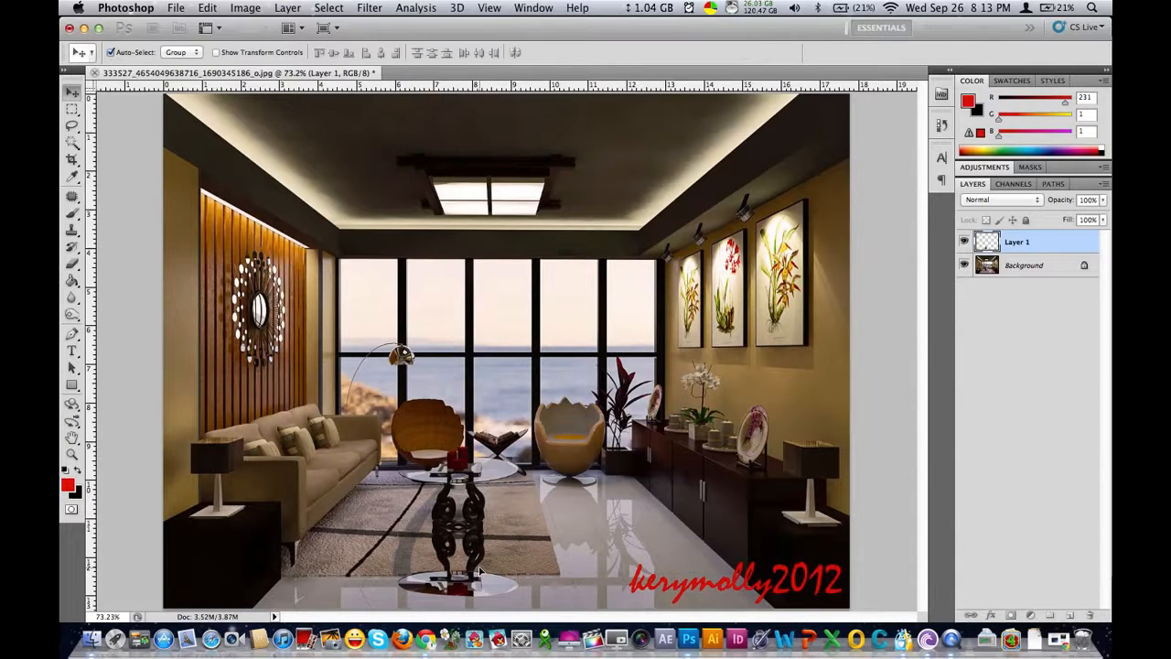
# - Align the flipped table with the original so that the feet of both meet on the carpet
pyautogui.press('super+equal')
pyautogui.press('super+equal')
pyautogui.press('super+equal')
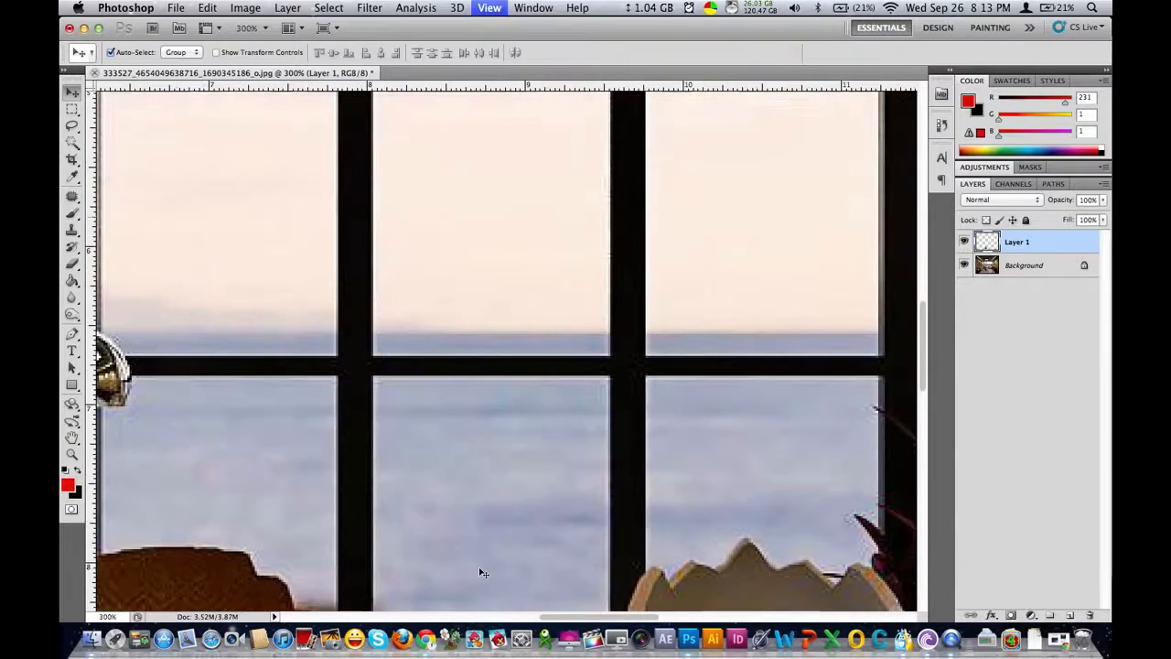
pyautogui.scroll(-8, 570, 357)
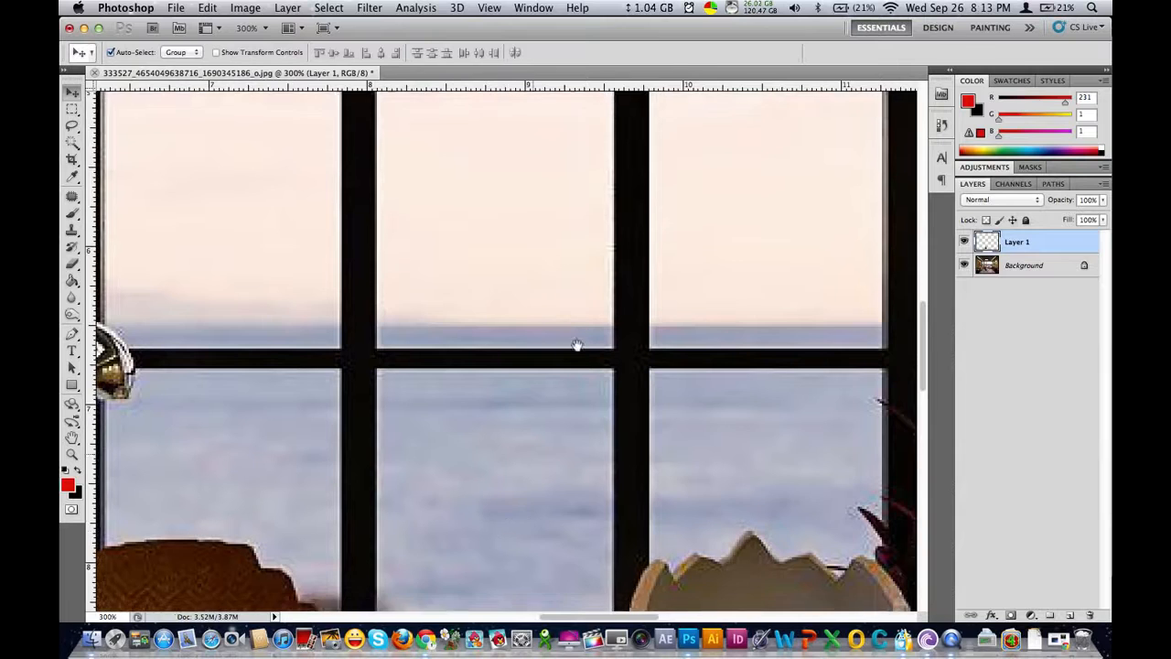
pyautogui.hscroll(-4, 540, 379)
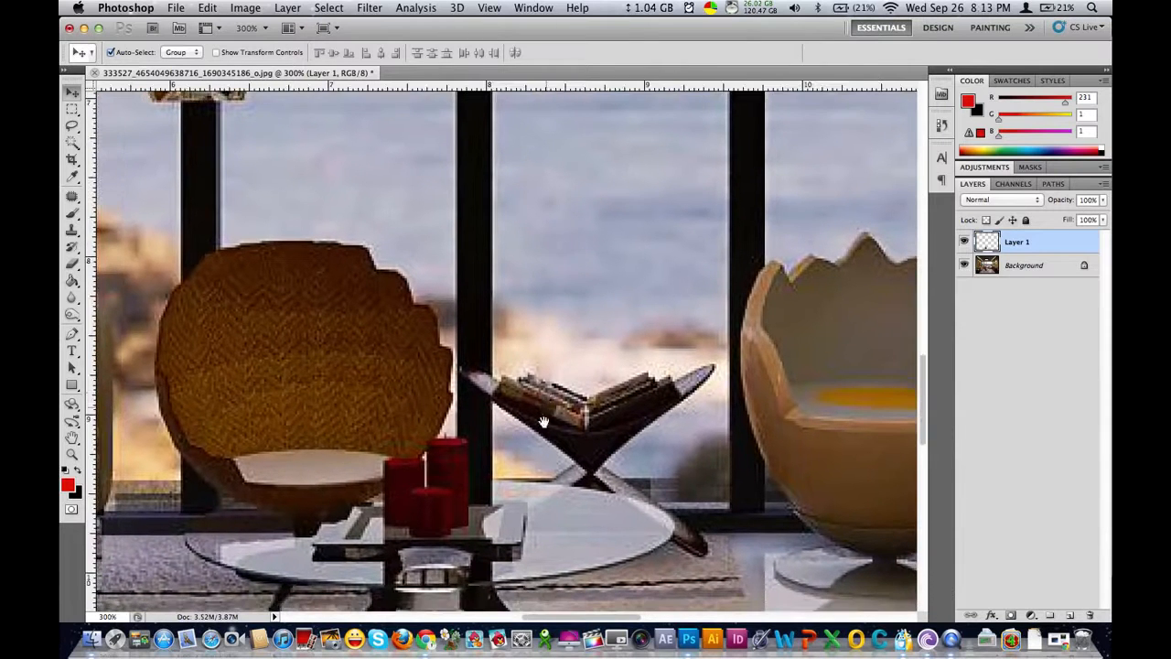
pyautogui.scroll(-10, 552, 402)
pyautogui.hscroll(-3, 554, 395)
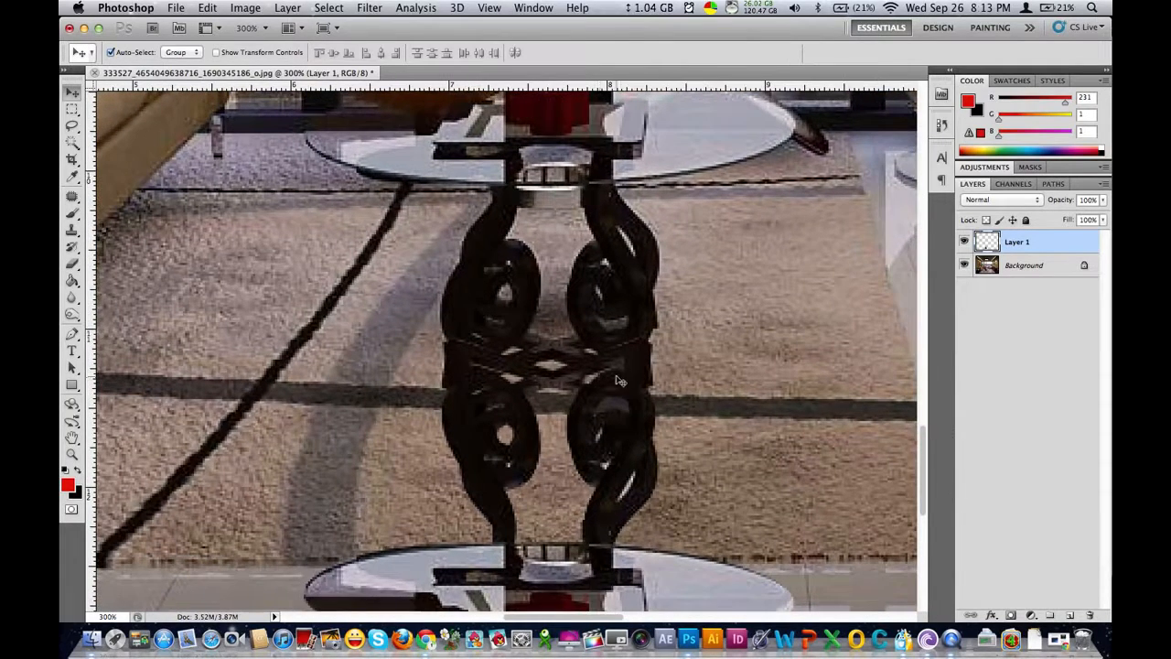
pyautogui.moveTo(622, 389); pyautogui.dragTo(618, 434)
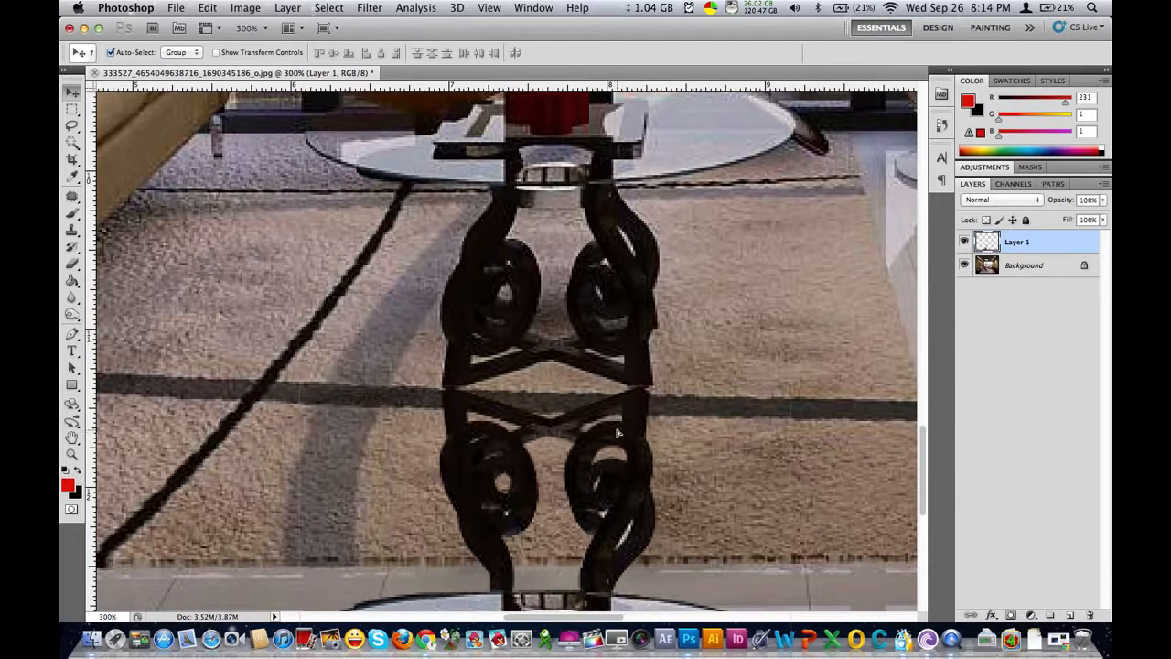
pyautogui.press('Up')
pyautogui.press('Right')
pyautogui.press('super+0')
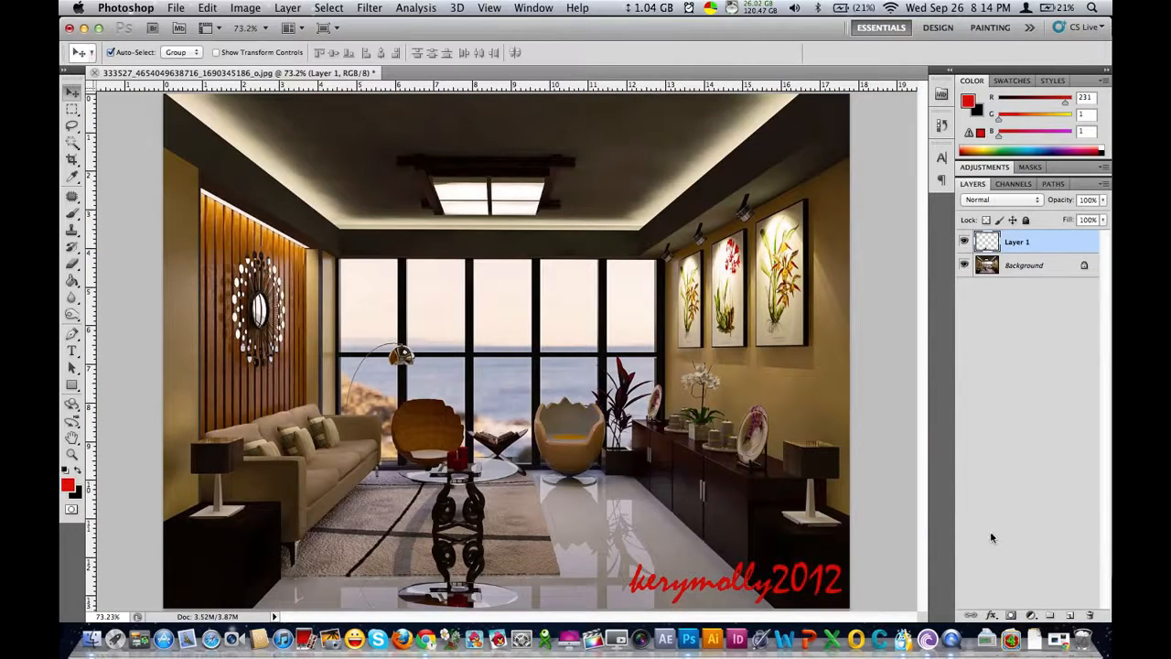
# - Add a layer mask to Layer 1 and fade the flipped table from its lower end upward with a black-to-white linear gradient
pyautogui.click(1011, 616)
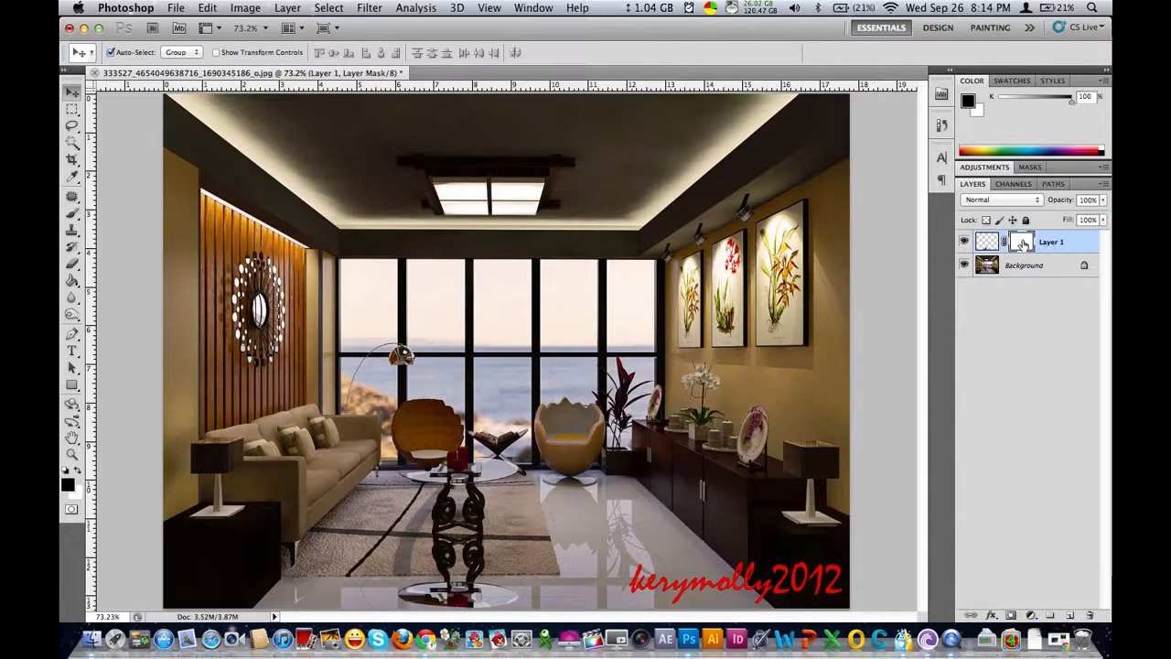
pyautogui.click(71, 280)
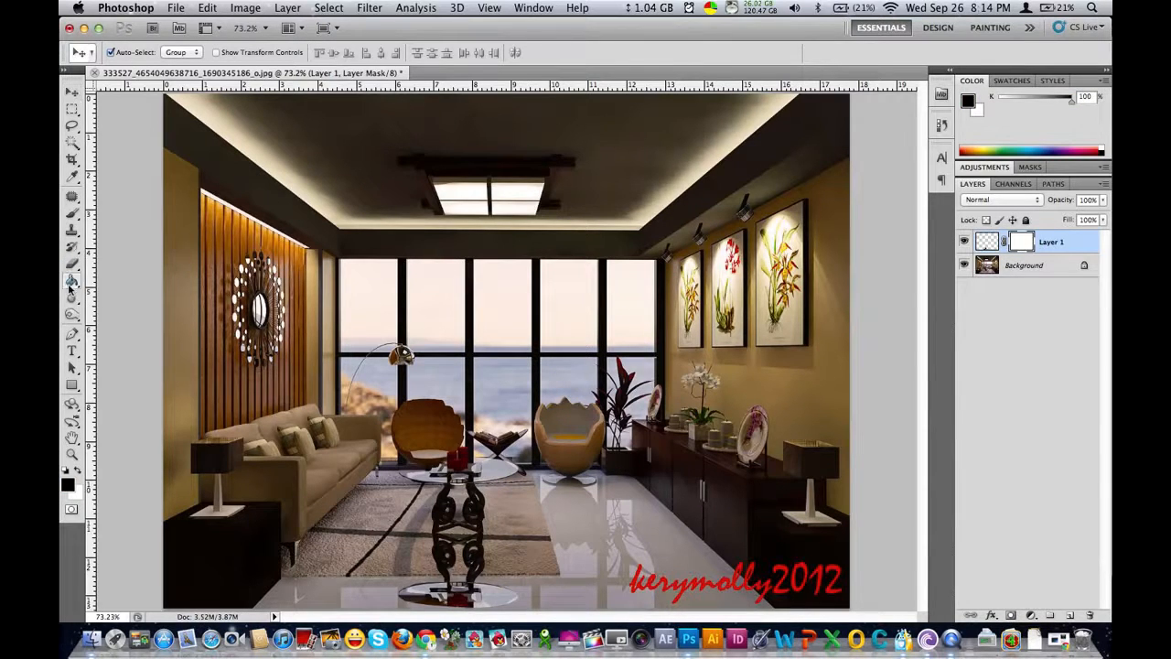
pyautogui.moveTo(78, 291)
pyautogui.mouseDown()
pyautogui.moveTo(160, 295)
pyautogui.moveTo(156, 273)
pyautogui.mouseUp()
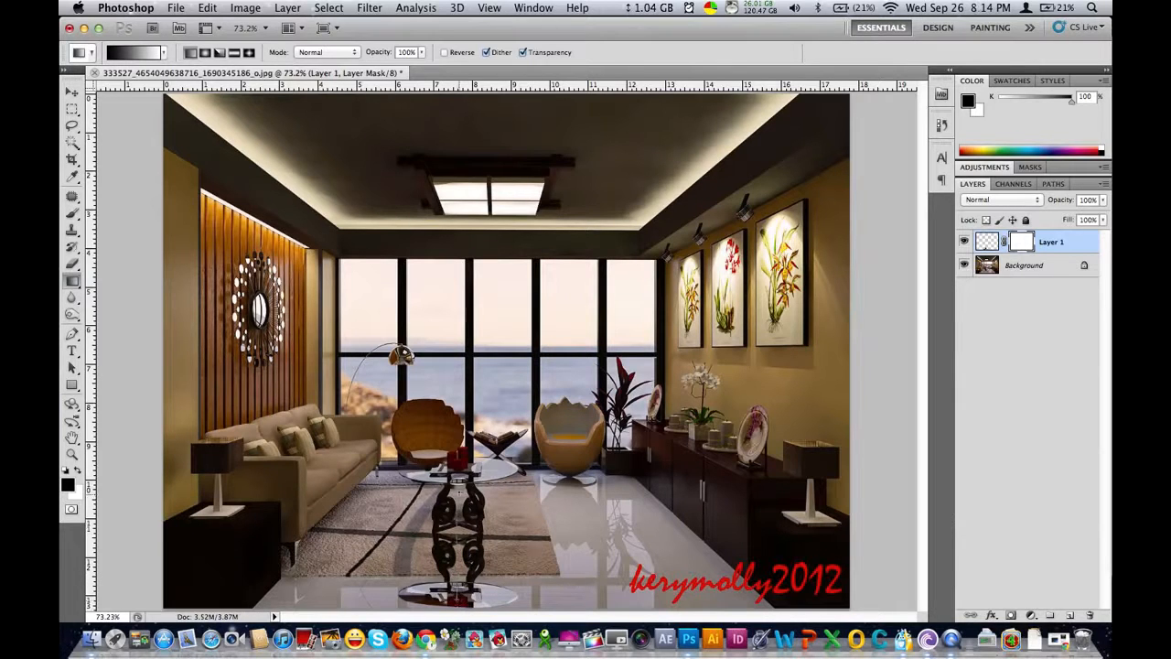
pyautogui.moveTo(456, 599); pyautogui.dragTo(459, 493)
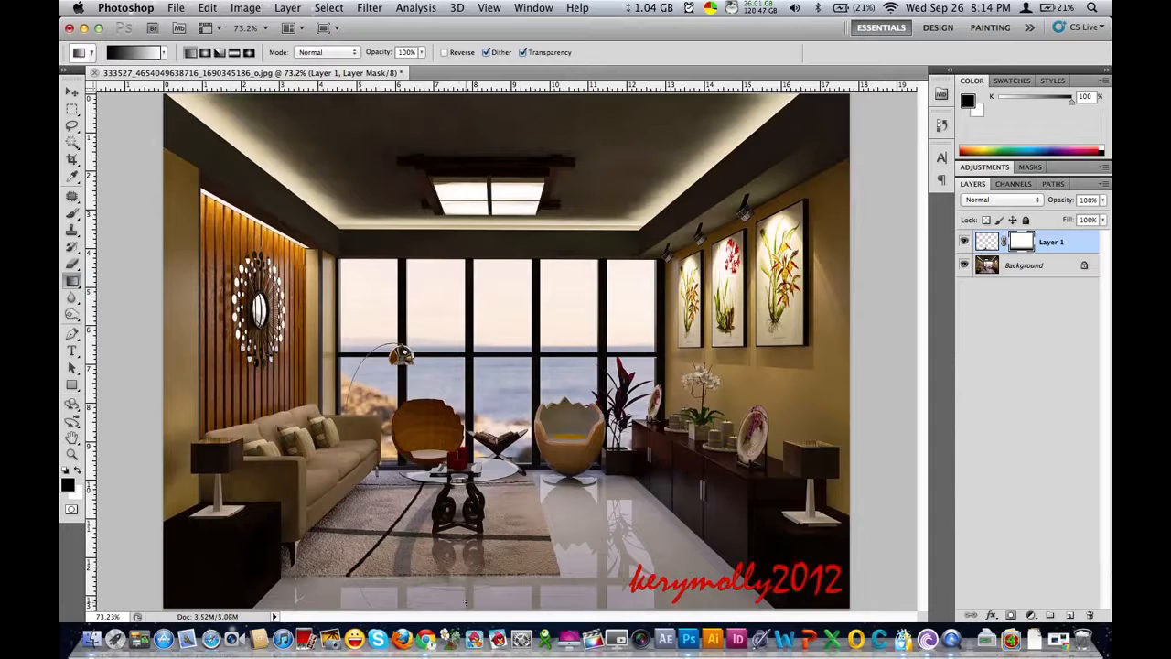
pyautogui.moveTo(465, 604); pyautogui.dragTo(458, 516)
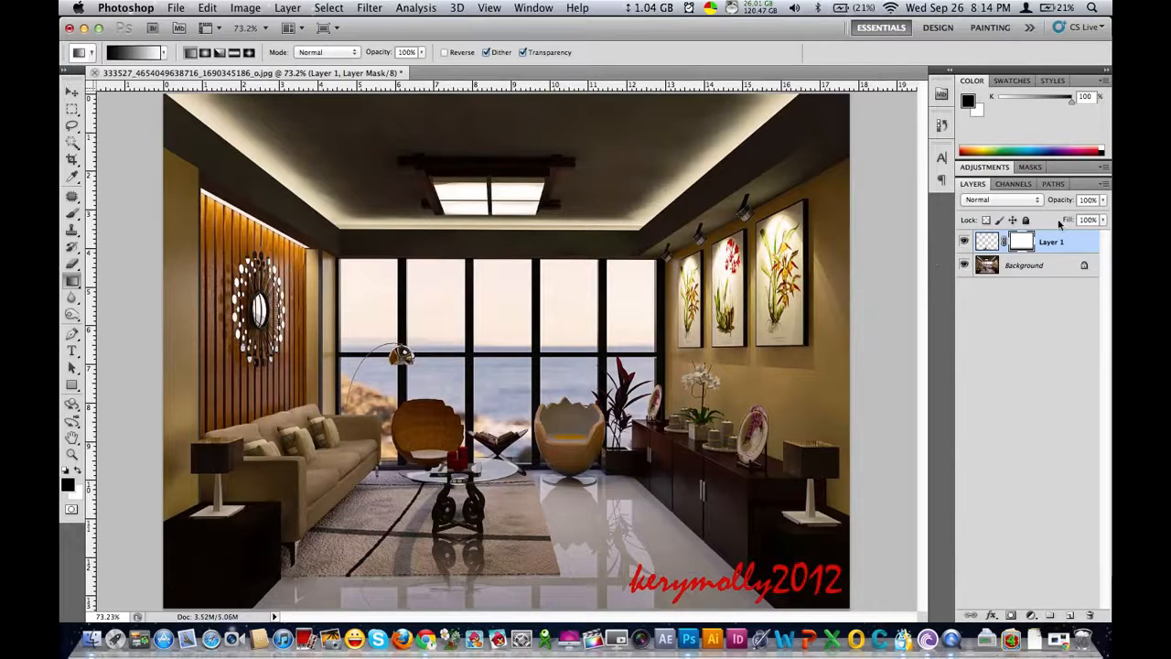
# - Set the opacity of Layer 1 to 55% and switch to the Move tool
pyautogui.click(1079, 202)
pyautogui.write('45')
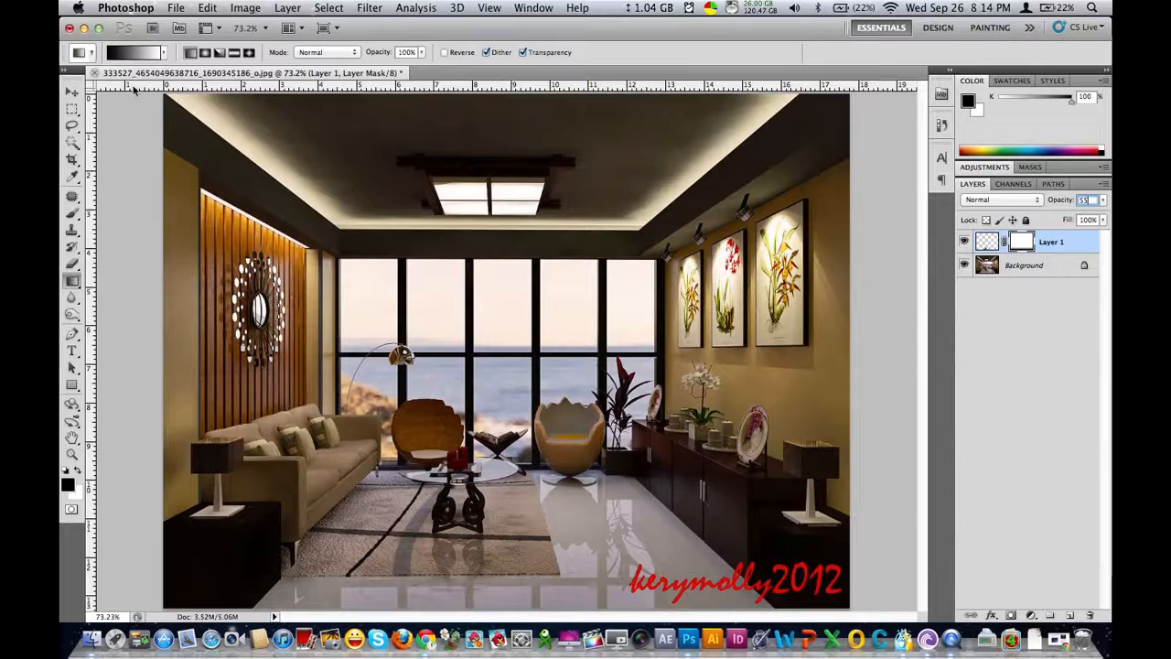
pyautogui.click(72, 92)
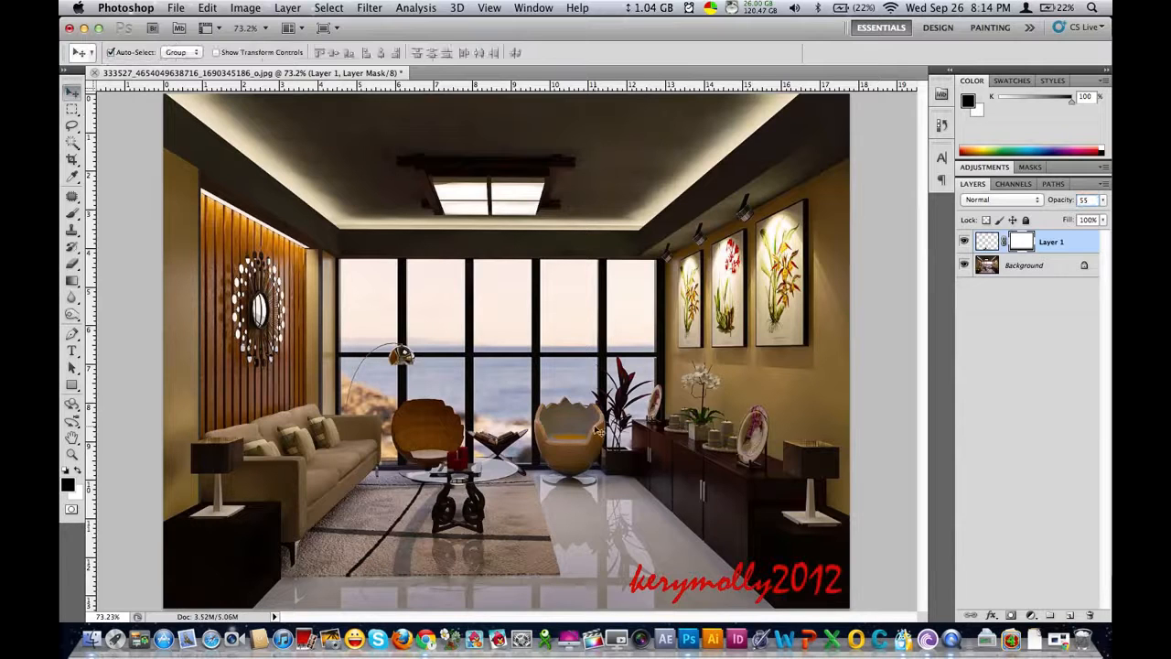